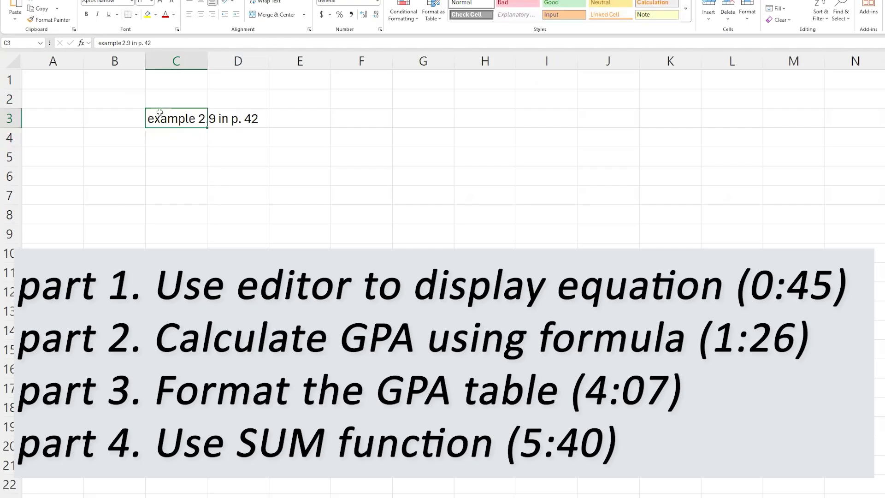
Fill the title cell C3 with yellow.
left_click(148, 15)
left_click(183, 157)
left_click(217, 196)
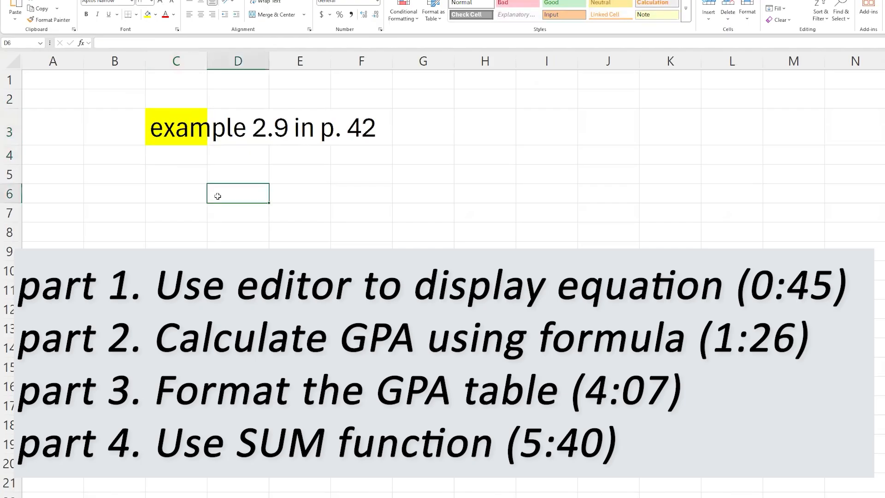
Enter the label "GPA from the table" in cell D5.
key("Up")
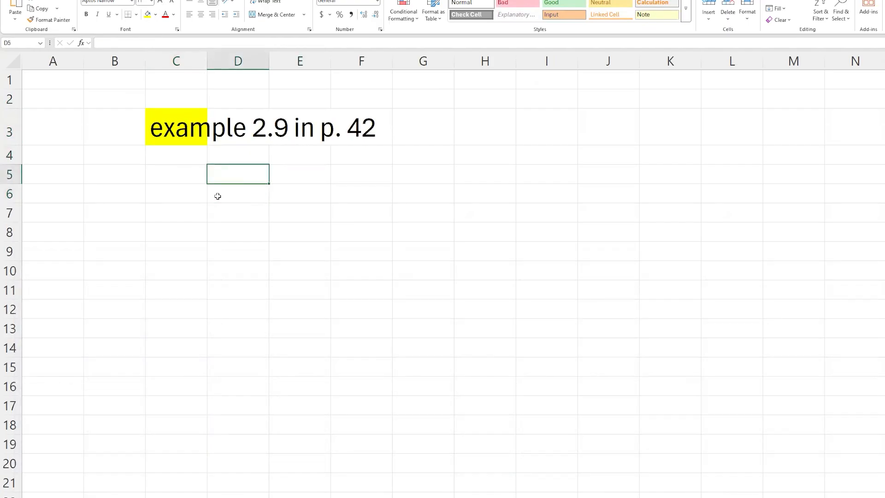
type("GPA")
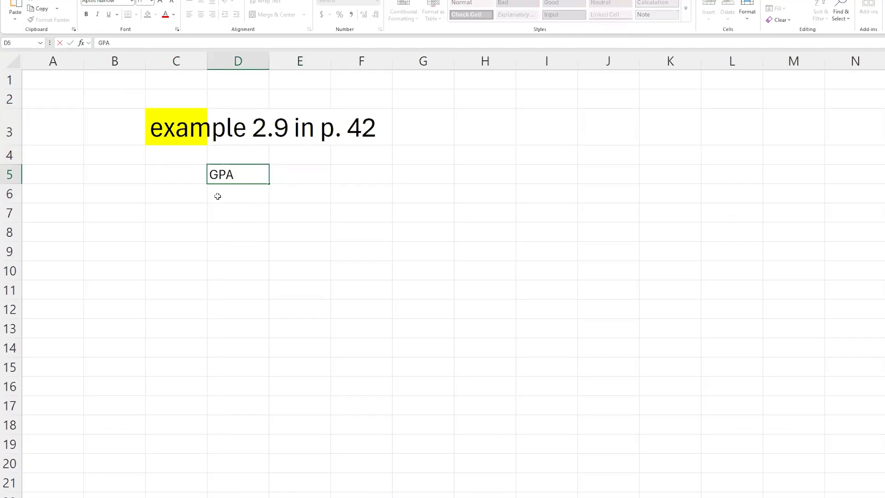
type(" of the table")
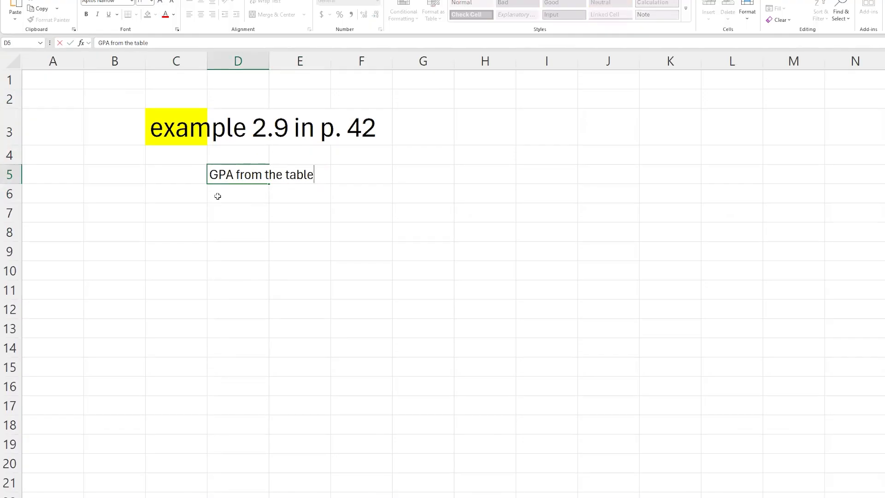
key("Return")
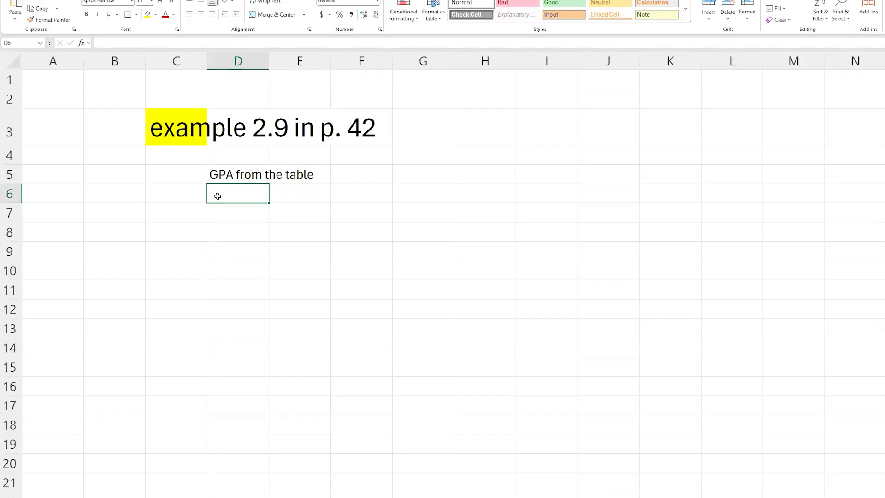
Fill the whole title range C3:F3 with yellow.
left_click(188, 135)
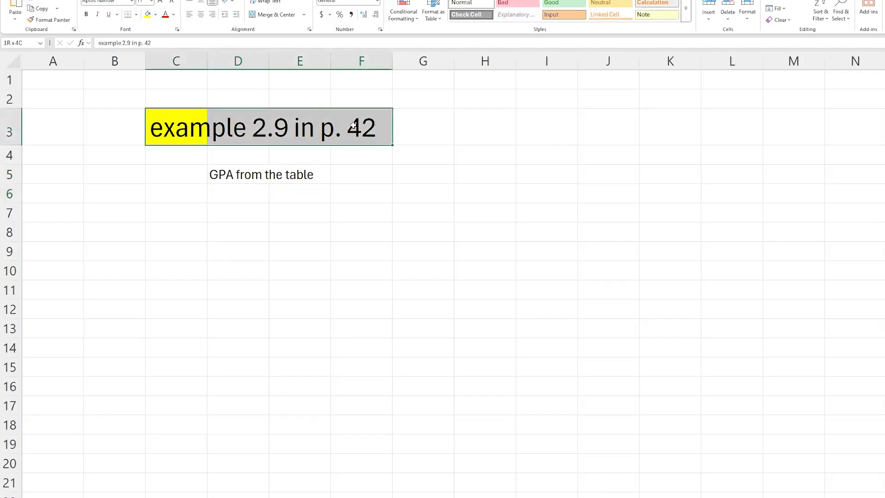
left_click(148, 14)
Copy the Grade Report block with its course table from the Problem 2.3 sheet into cell D7 of this sheet.
left_click(298, 326)
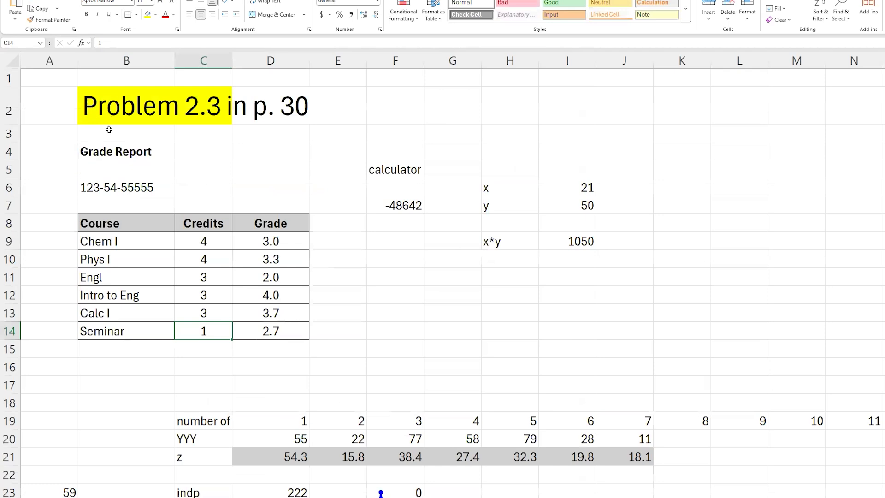
left_click_drag(108, 152, 272, 331)
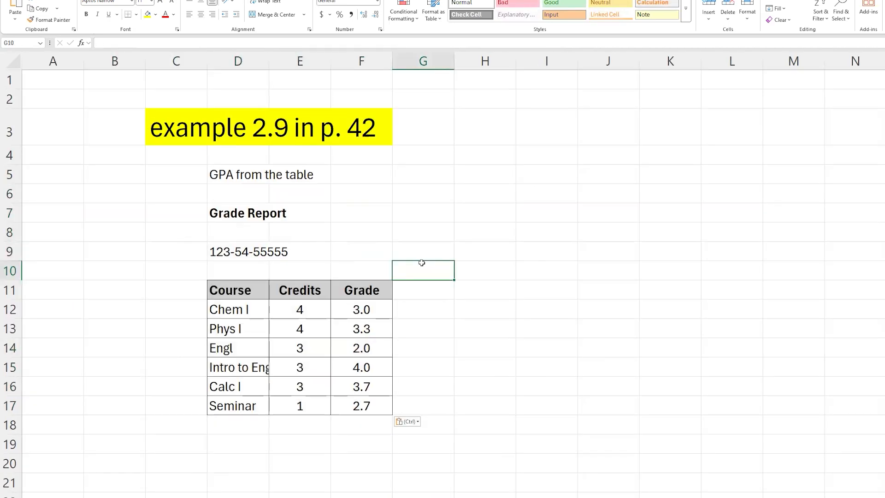
left_click_drag(244, 215, 396, 413)
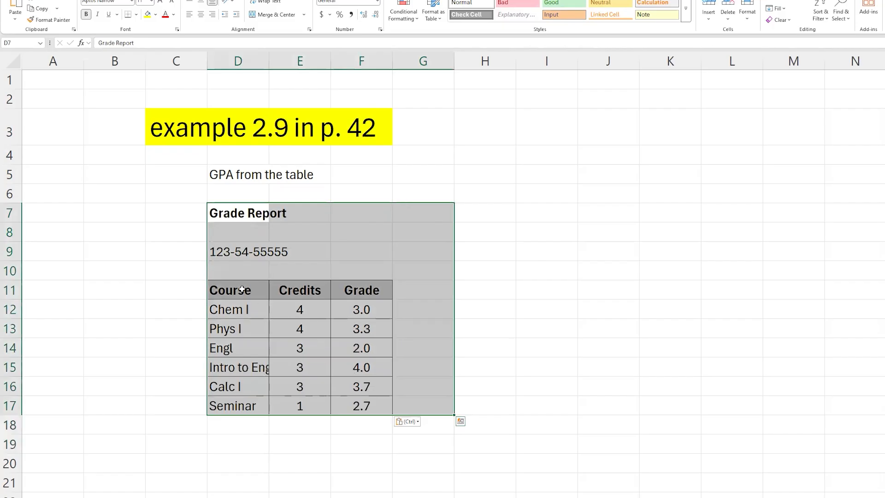
left_click(241, 289)
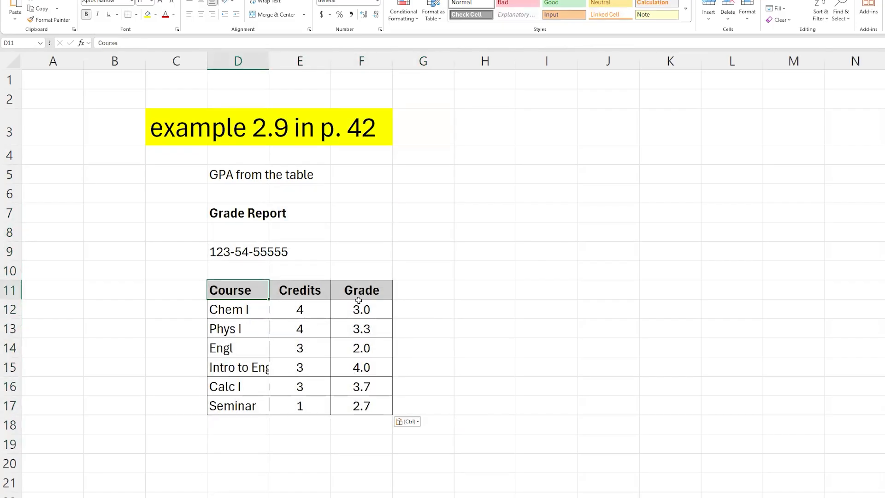
left_click(421, 294)
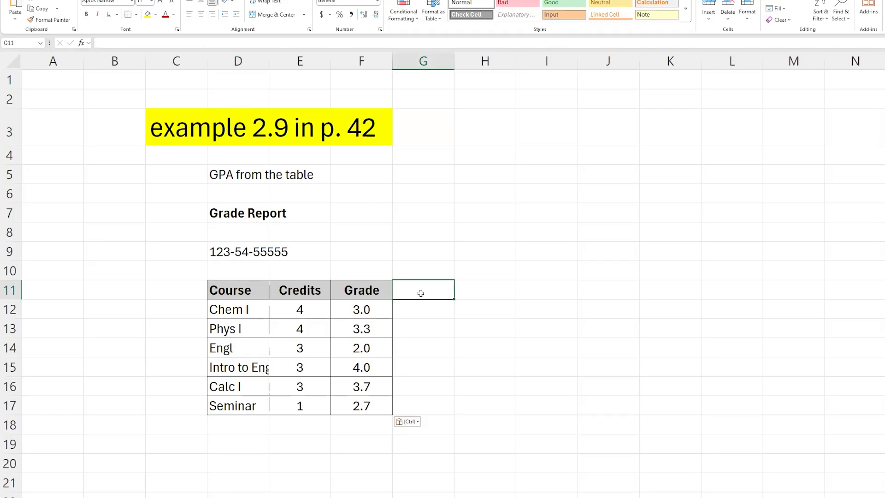
key("Up")
key("Up")
key("Up")
key("Up")
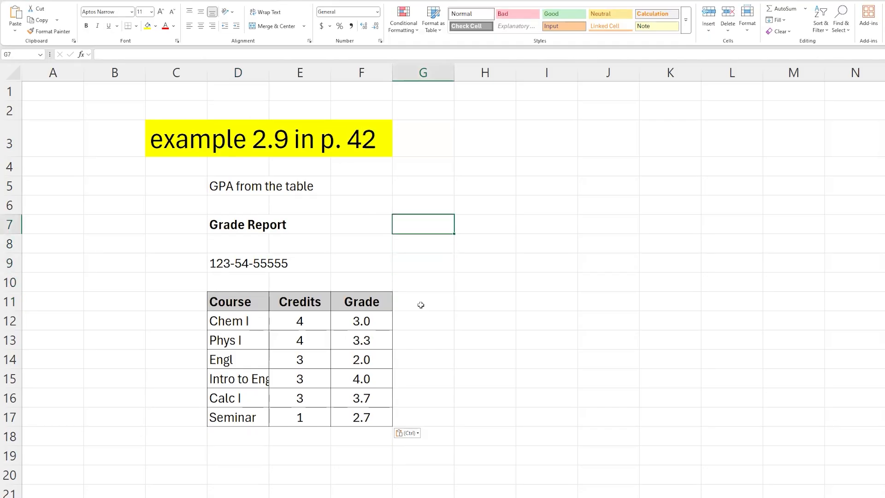
Insert a new equation and move its box beside the GPA label near row 6.
left_click(60, 1)
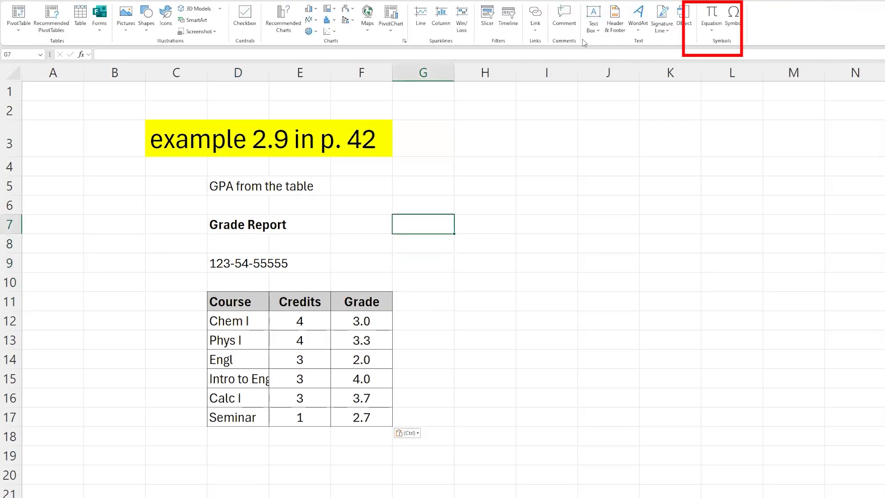
left_click(710, 14)
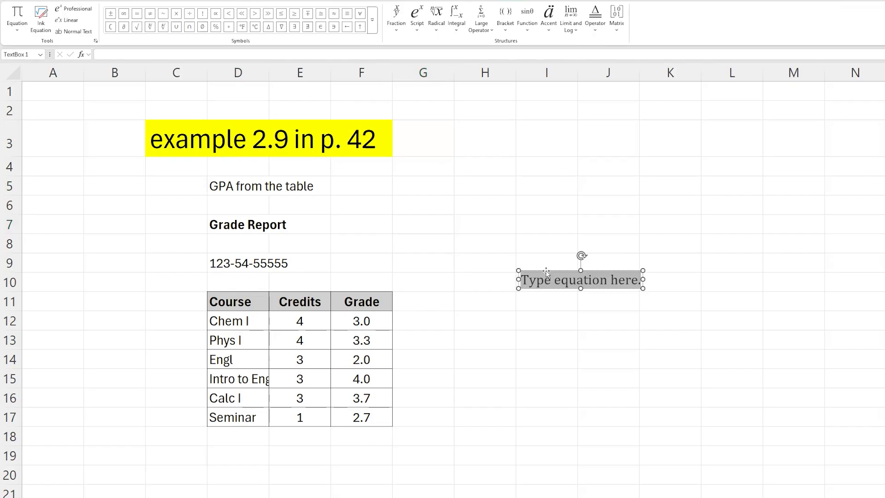
left_click_drag(546, 270, 394, 192)
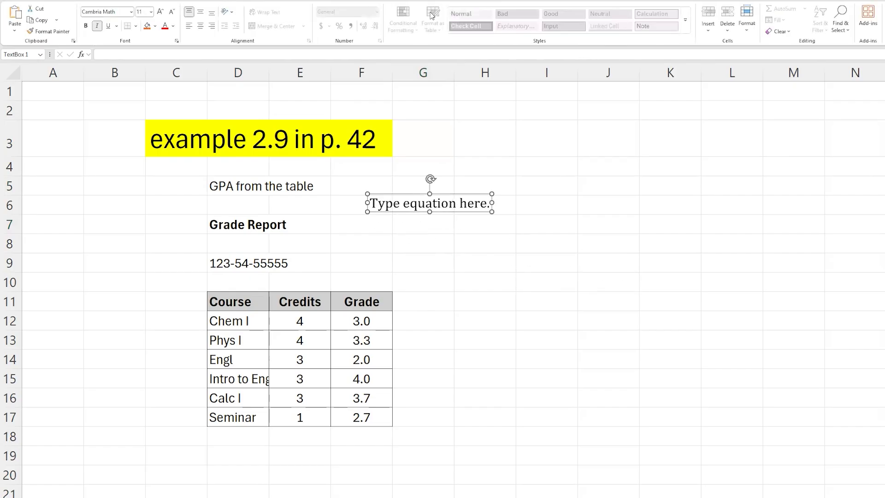
Insert a stacked fraction into the equation.
left_click(423, 197)
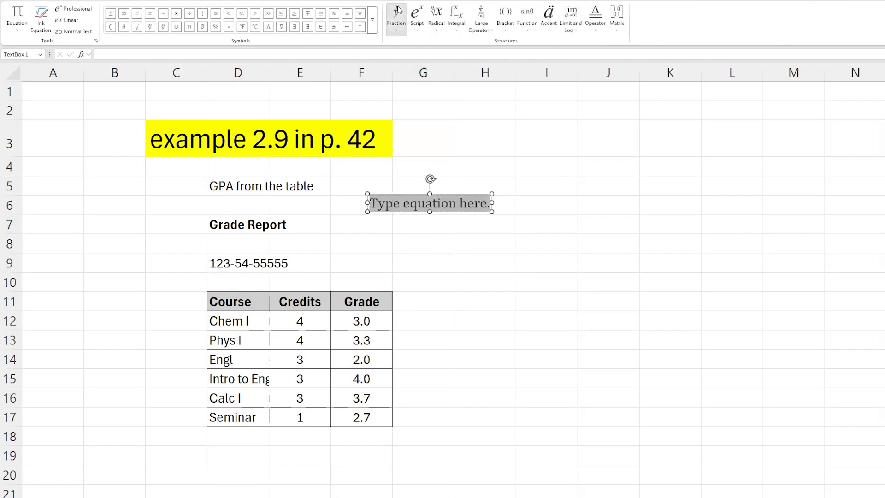
left_click(396, 18)
left_click(405, 72)
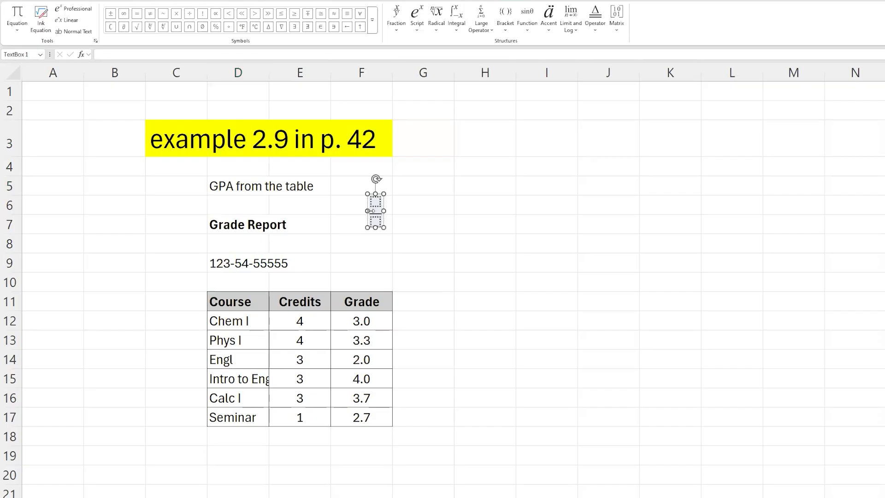
Write "GPA =" in front of the fraction.
left_click(370, 211)
left_click(379, 220)
key("Left")
key("Left")
type("G")
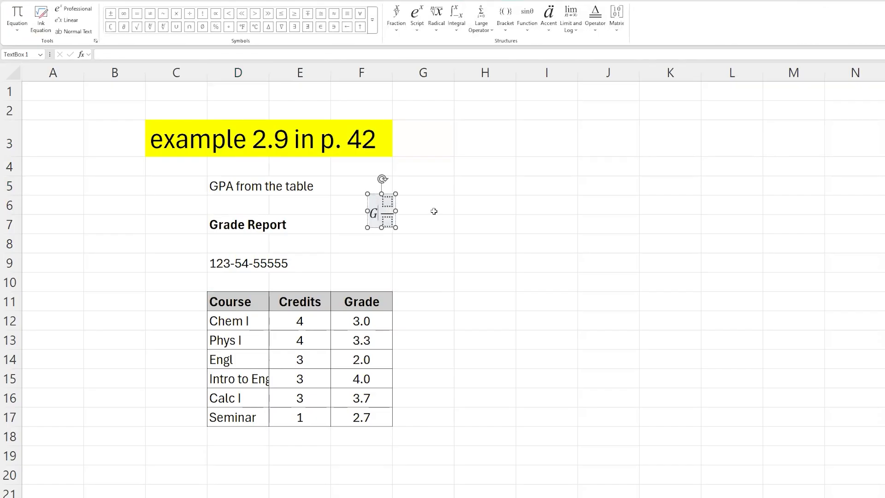
type("PA =")
key("Right")
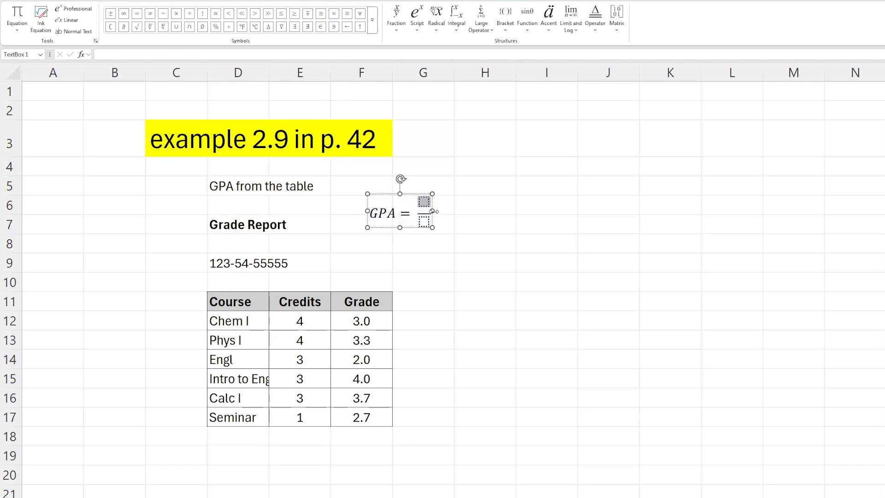
Insert a summation operator into the fraction's numerator.
left_click(434, 30)
left_click(489, 32)
left_click(490, 32)
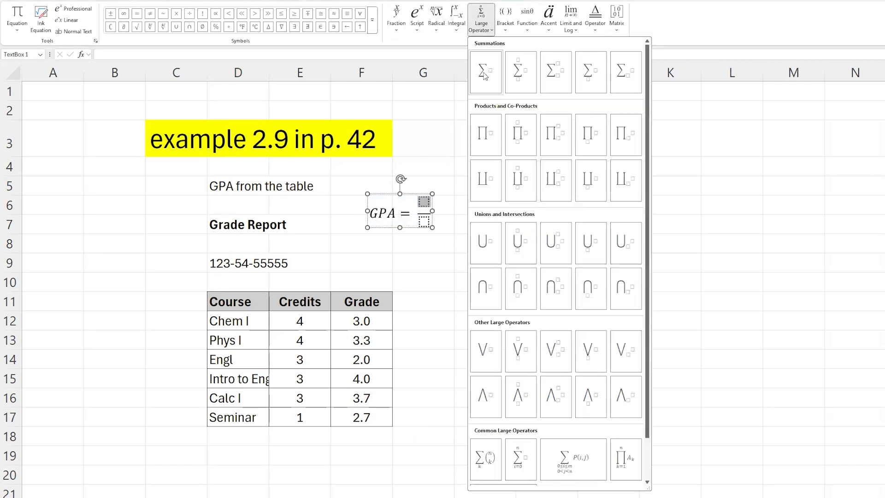
left_click(594, 73)
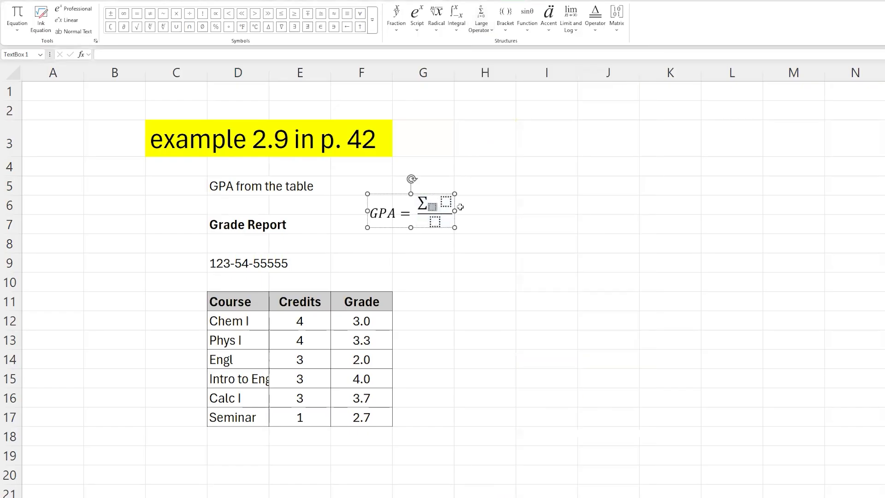
Complete the numerator as the sum over i of C_i G_i.
type("i")
key("Right")
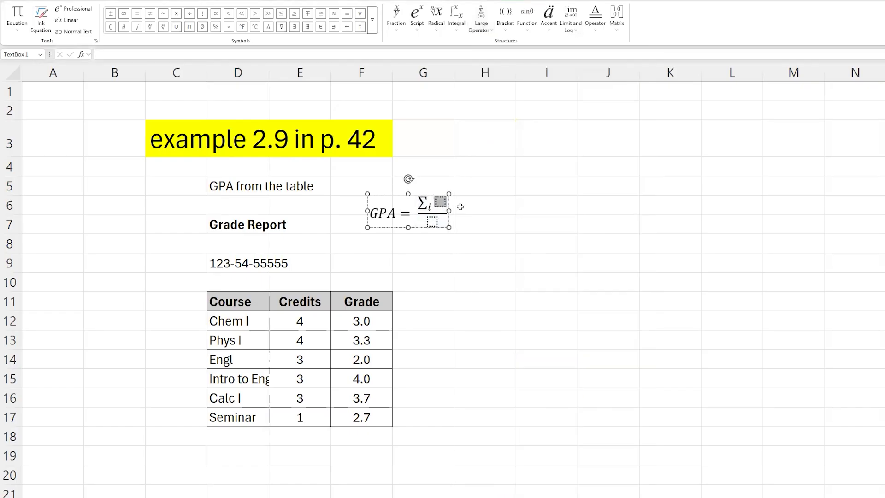
type("G")
key("BackSpace")
type("C_i ")
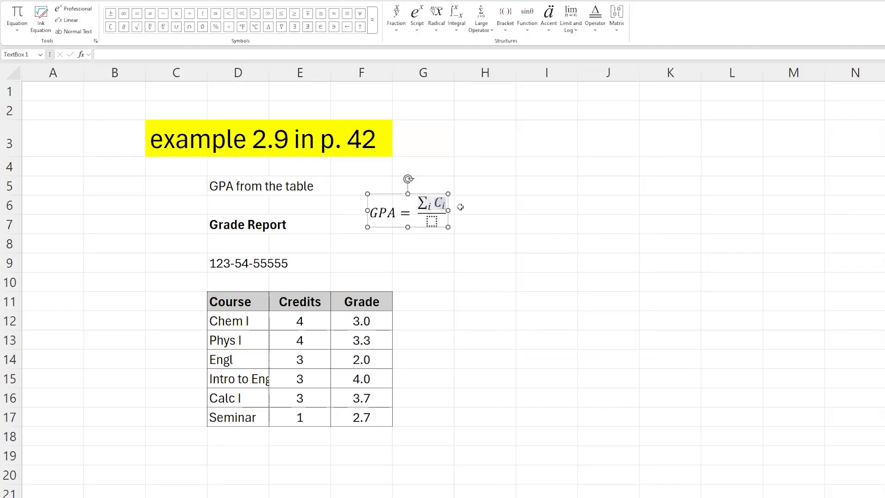
type("G_")
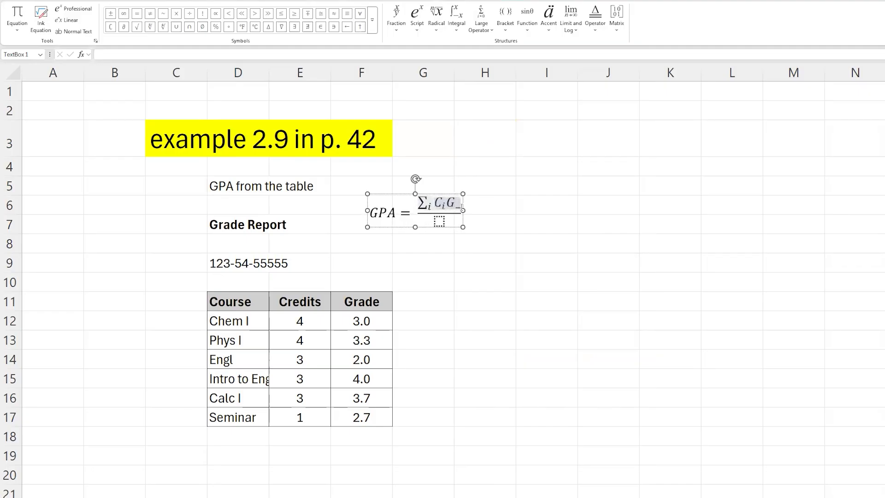
type("i")
Copy the numerator into the denominator, remove G_i so it reads the sum over i of C_i, and leave the equation.
left_click_drag(420, 203, 452, 201)
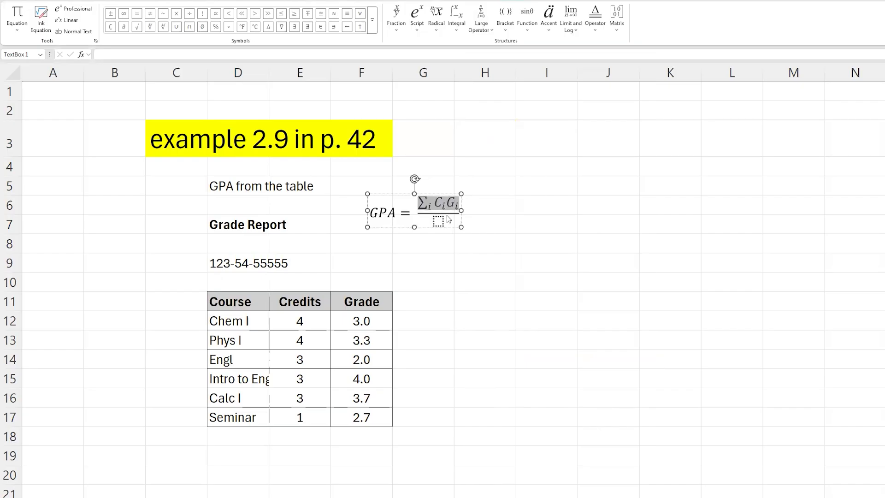
key("ctrl+c")
left_click(438, 222)
key("ctrl+v")
key("shift+Left")
key("BackSpace")
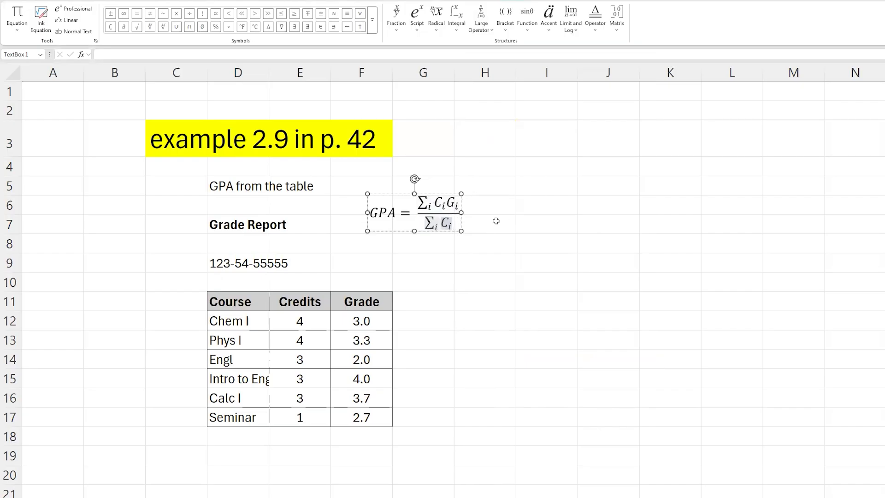
left_click(561, 202)
left_click(434, 224)
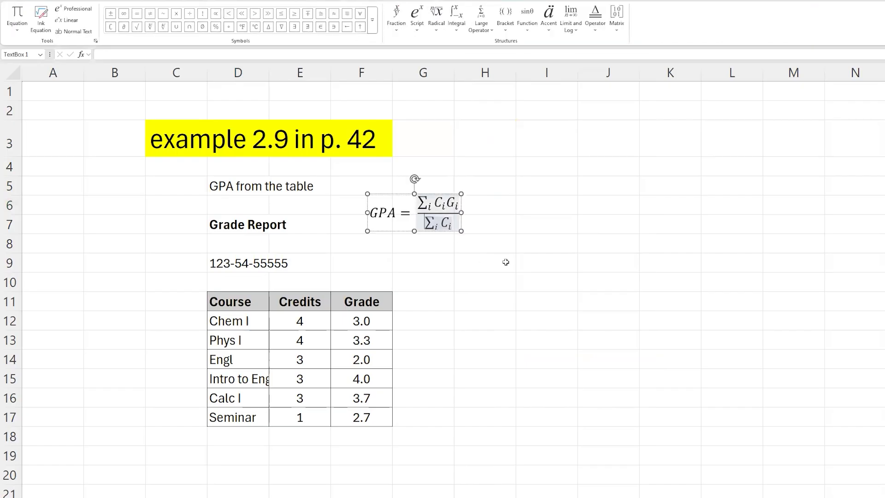
left_click(431, 306)
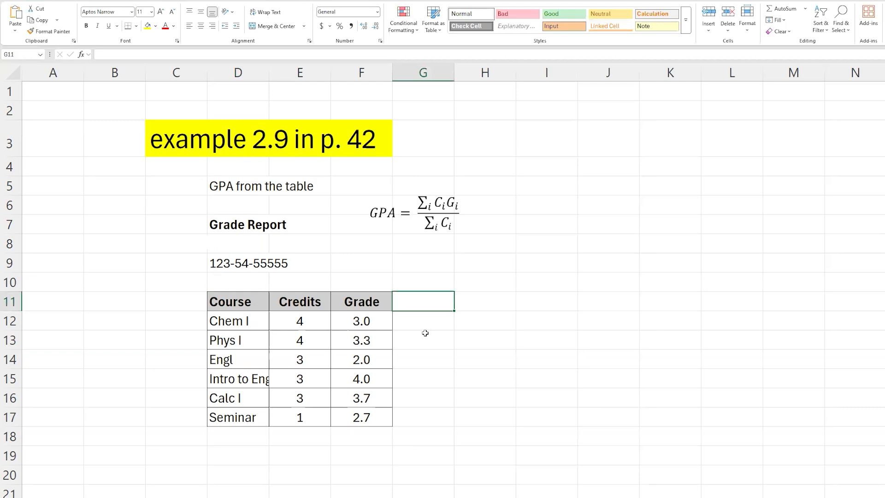
Enter the header "Credit x Grade" in G11 and autofit column G's width.
type("Credit x G")
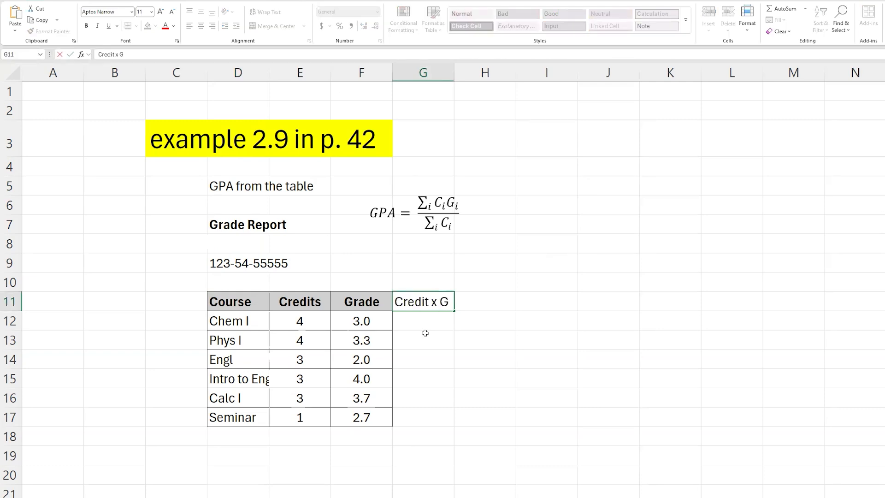
type("rade")
key("Return")
key("Up")
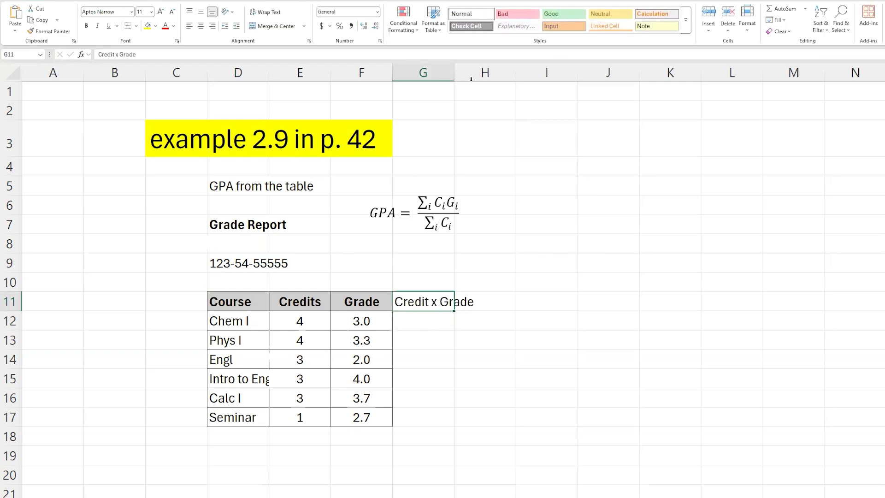
double_click(455, 72)
Enter the formula =E12*F12 in G12 to multiply the first course's credits by its grade.
left_click(405, 322)
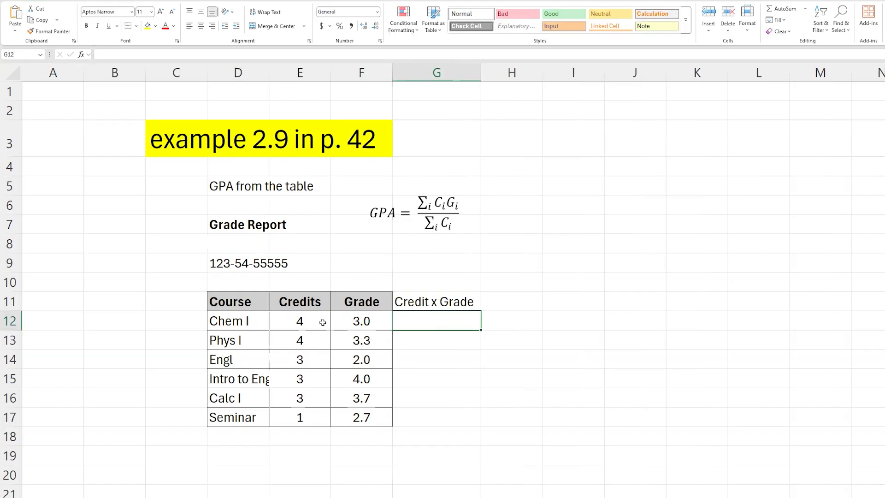
type("=")
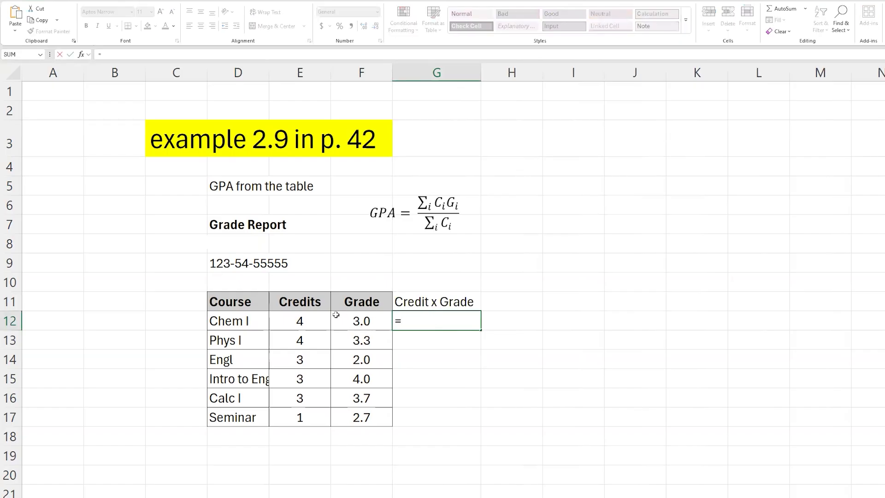
left_click(306, 321)
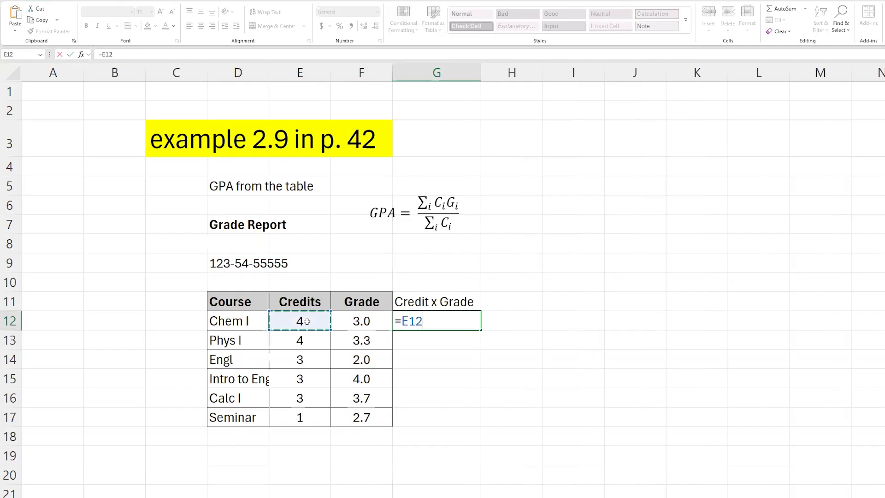
type("*")
left_click(364, 321)
key("Return")
key("Up")
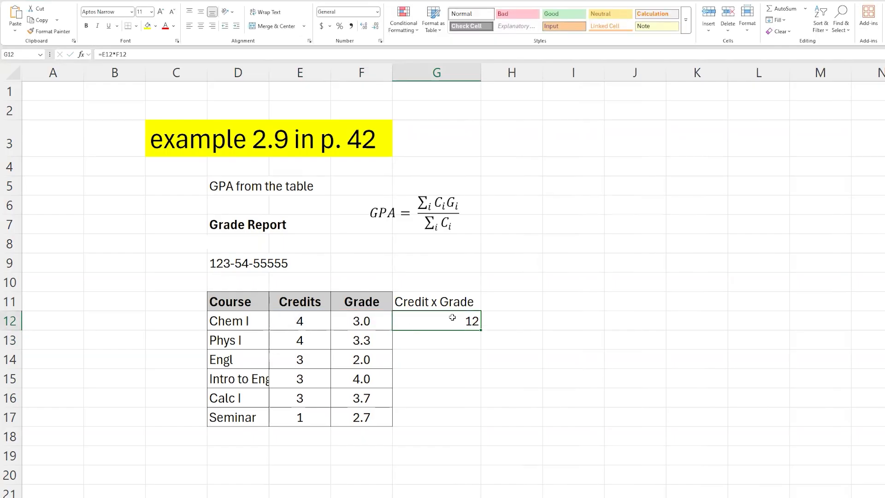
Copy the G12 formula into G13 and open it to check its cell references.
key("ctrl+c")
left_click(456, 338)
key("ctrl+v")
left_click(446, 363)
key("Escape")
left_click(464, 341)
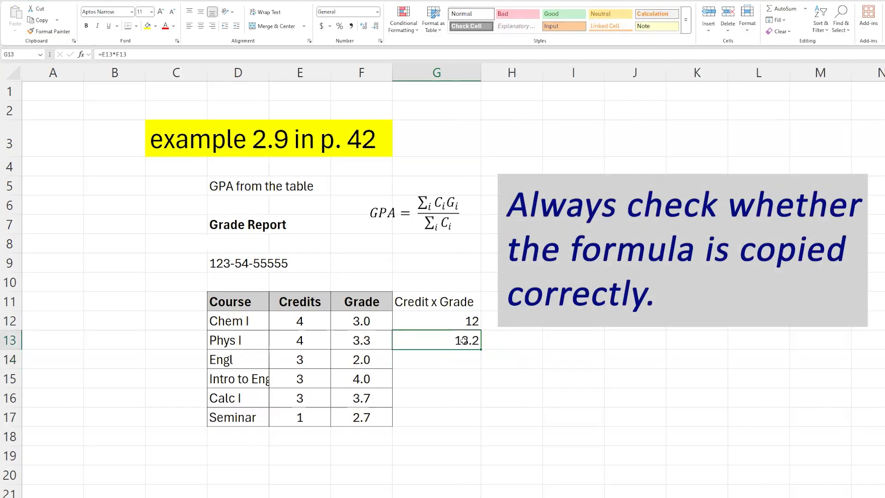
double_click(463, 340)
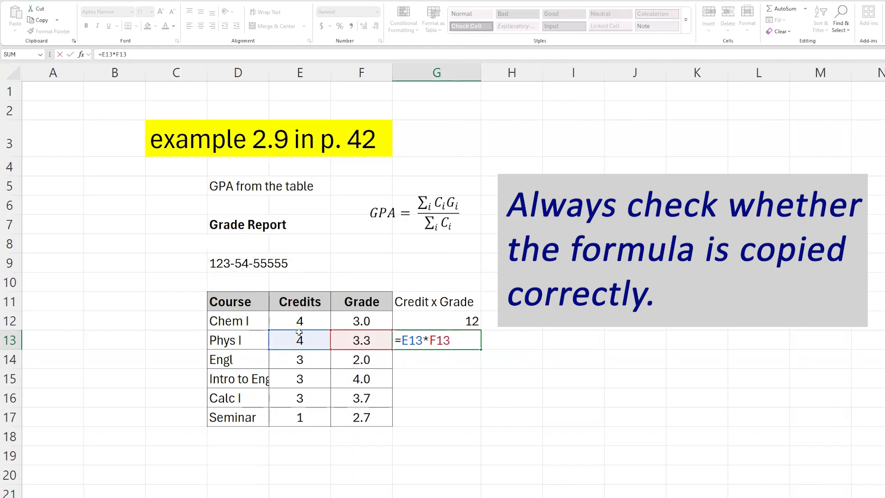
Copy the G13 formula down into G14:G17.
key("ctrl+Return")
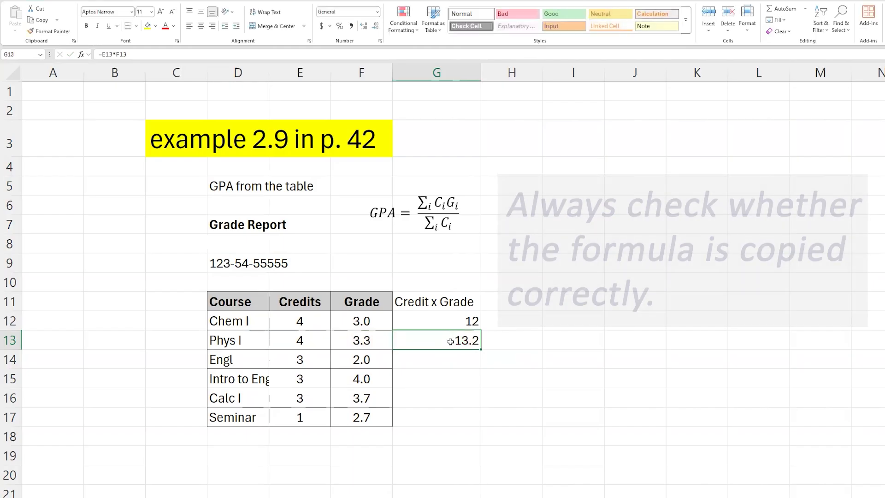
key("ctrl+c")
left_click_drag(451, 357, 433, 413)
key("ctrl+v")
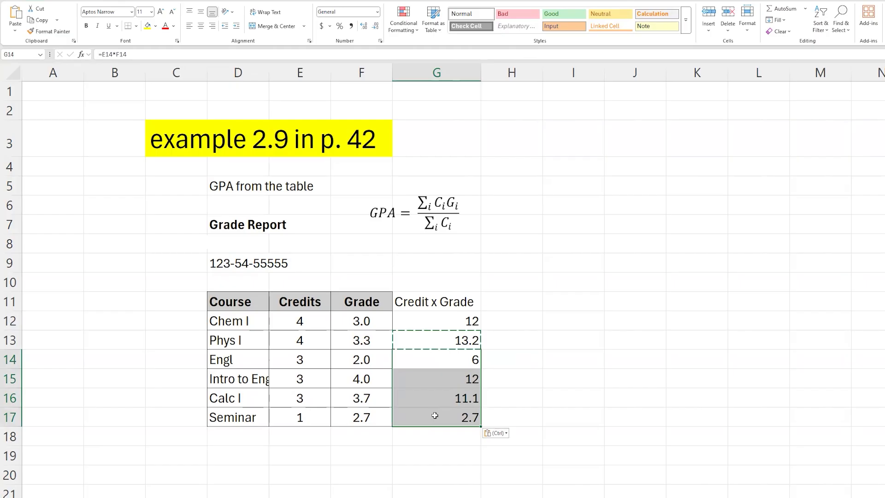
key("Escape")
Check the Credit x Grade cells G12:G17 and open G16's formula to verify its references.
left_click(469, 323)
left_click(467, 342)
left_click(463, 362)
left_click(461, 377)
left_click(463, 397)
left_click(461, 417)
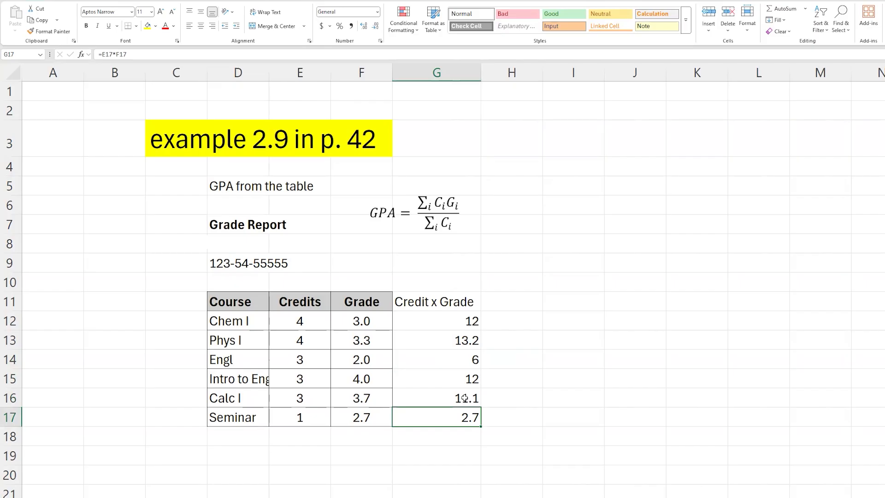
double_click(465, 398)
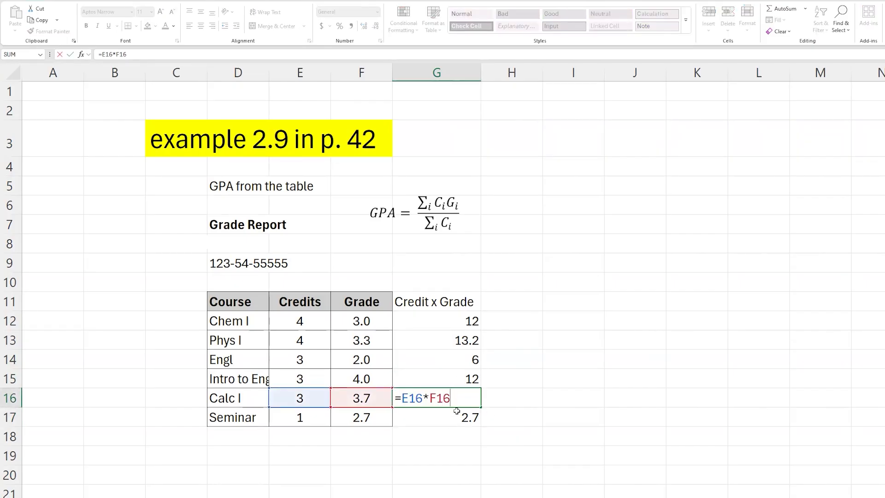
key("Escape")
Examine the equation's numerator terms and the Credit x Grade column G12:G17.
left_click(460, 326)
left_click(437, 203)
left_click_drag(436, 203, 453, 203)
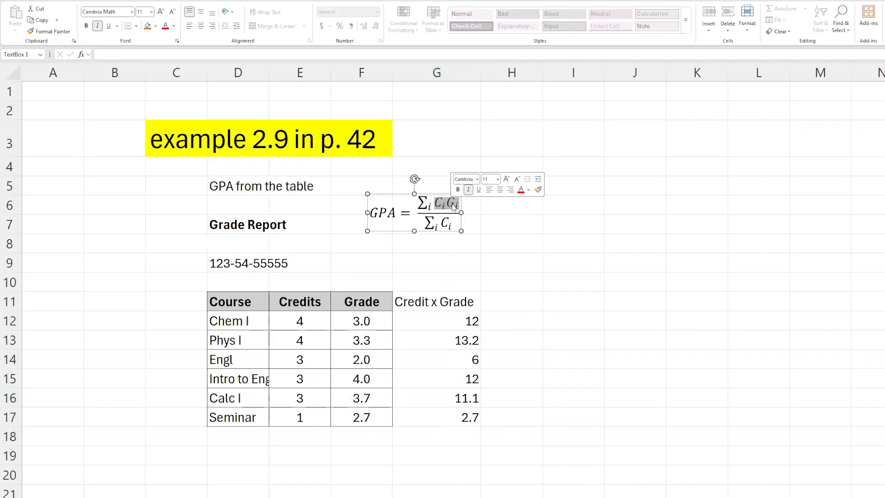
left_click_drag(430, 207, 433, 207)
left_click(430, 207)
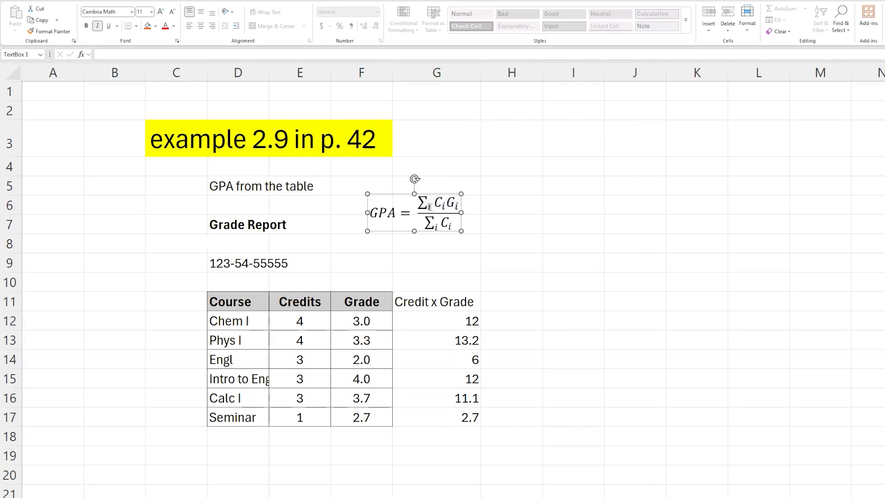
double_click(423, 204)
key("Escape")
left_click_drag(457, 319, 452, 417)
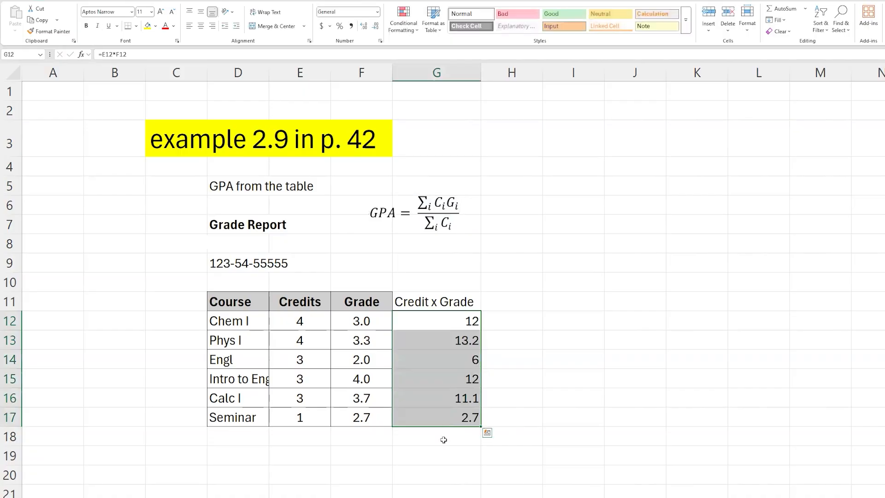
Enter =G12+G13+G14+G15+G16+G17 in G18 to total the credit-times-grade values.
left_click(444, 439)
type("=")
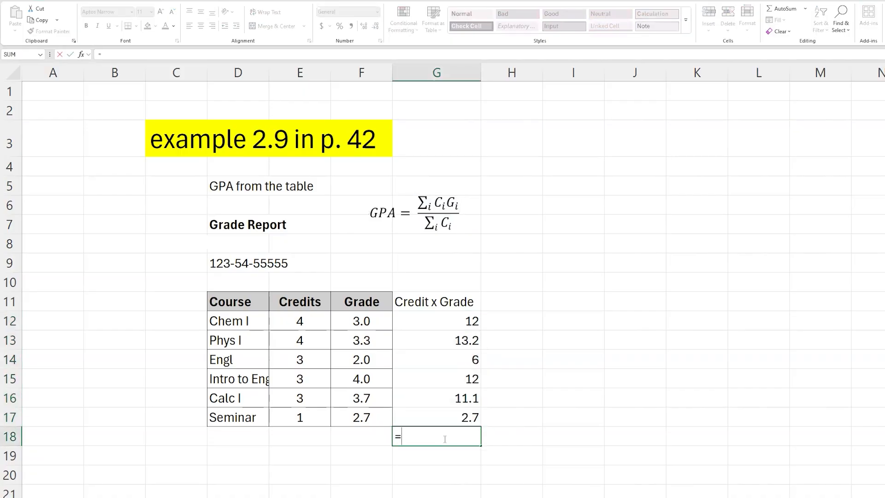
left_click(460, 321)
type("+")
left_click(461, 340)
type("+")
left_click(467, 361)
type("+")
left_click(468, 379)
type("+")
left_click(468, 397)
type("+")
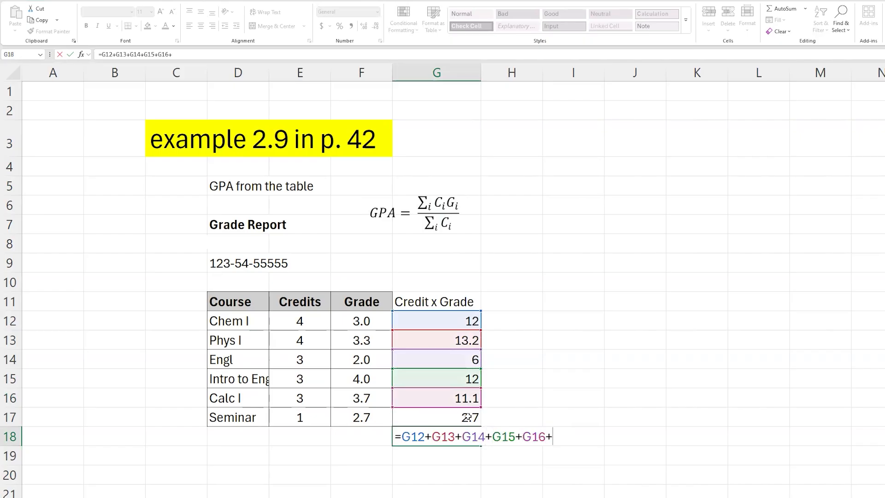
left_click(468, 417)
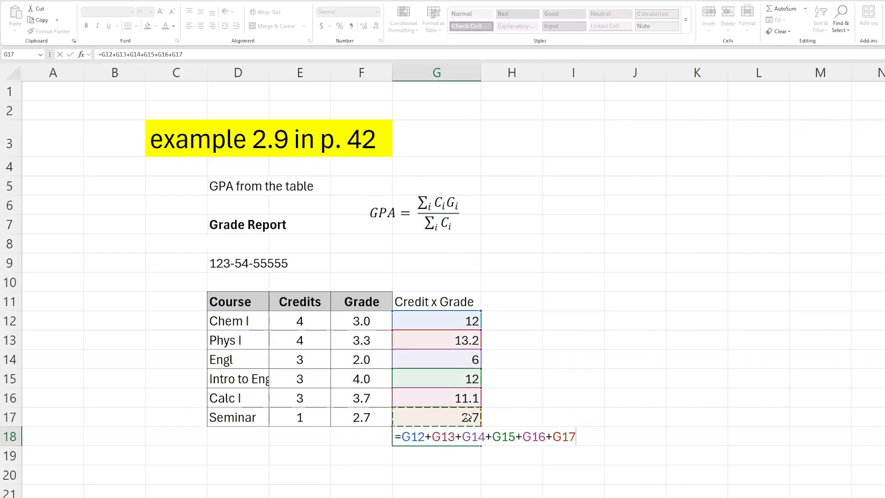
key("Return")
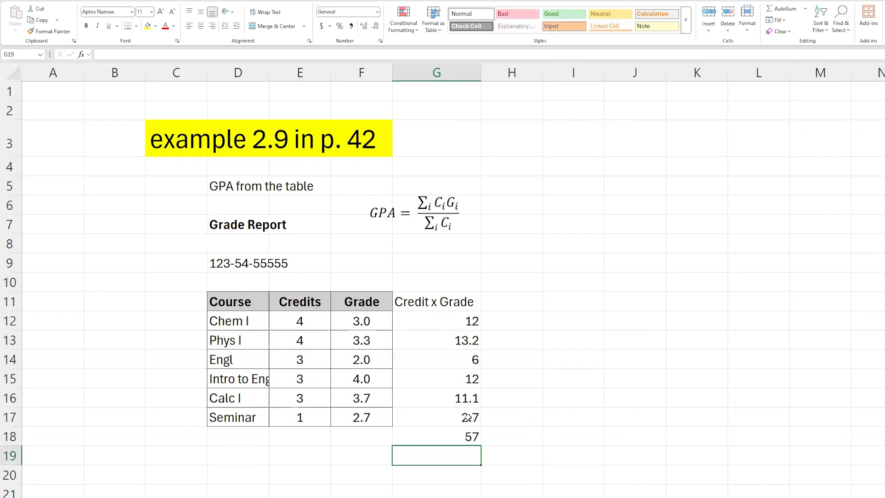
Compare the G18 total with the equation's numerator and denominator.
key("Up")
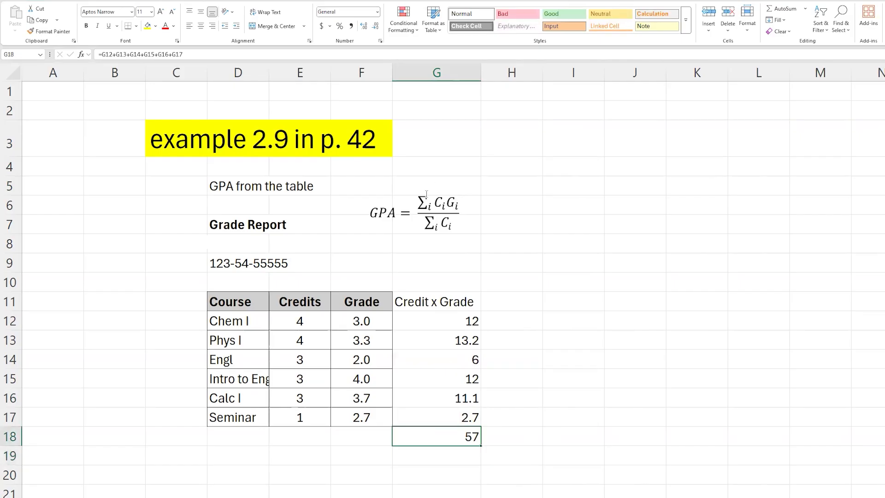
left_click(450, 202)
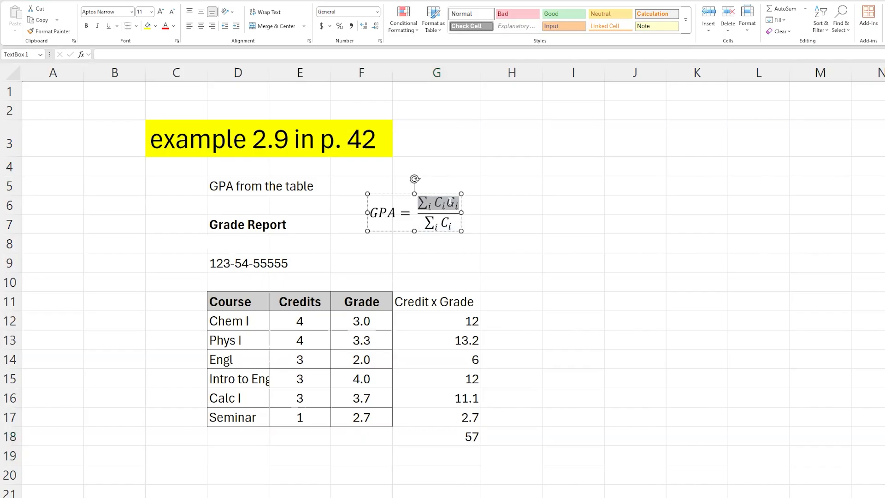
left_click(450, 436)
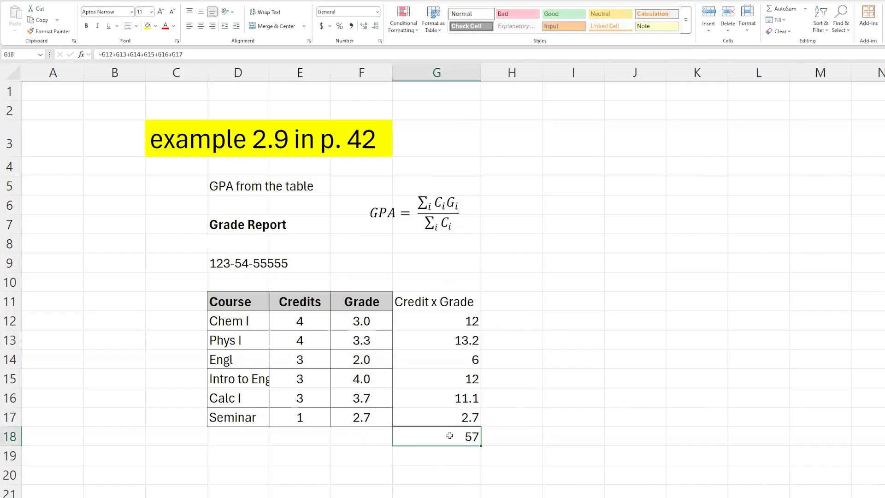
left_click(430, 223)
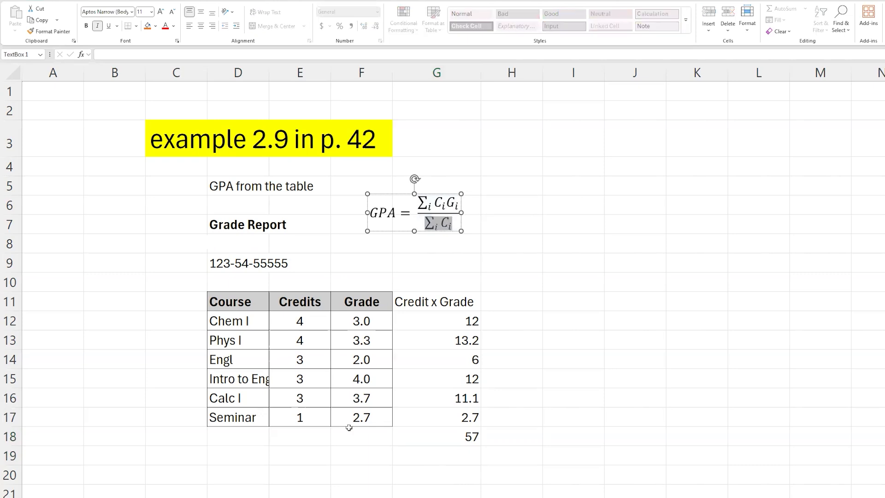
key("Escape")
Enter =E12+E13+E14+E15+E16+E17 in E18 to total the credits.
left_click(311, 436)
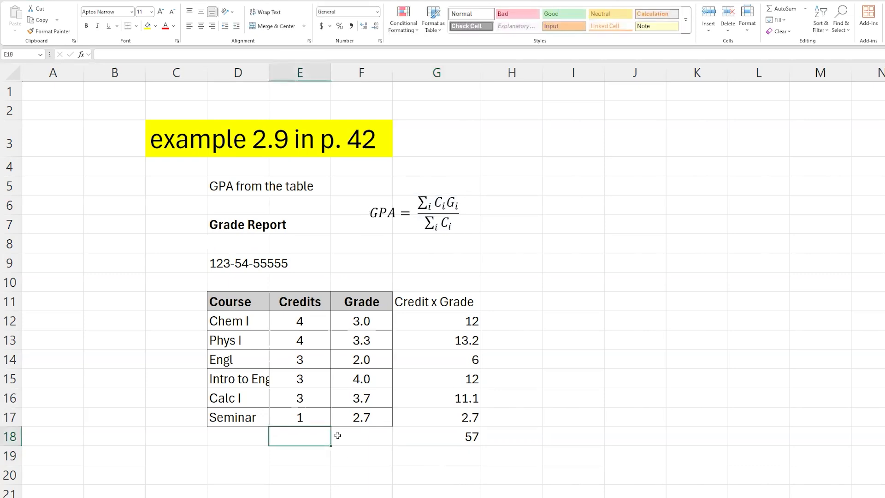
type("=")
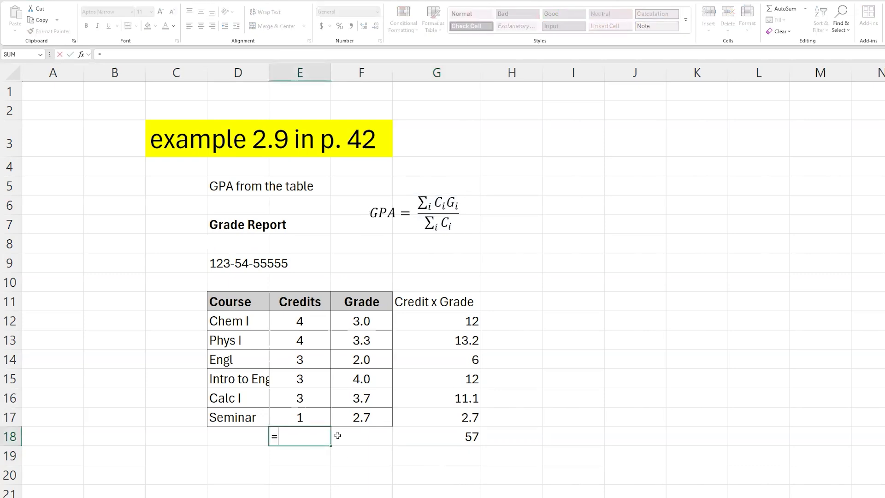
left_click(298, 324)
type("+")
left_click(295, 342)
type("+")
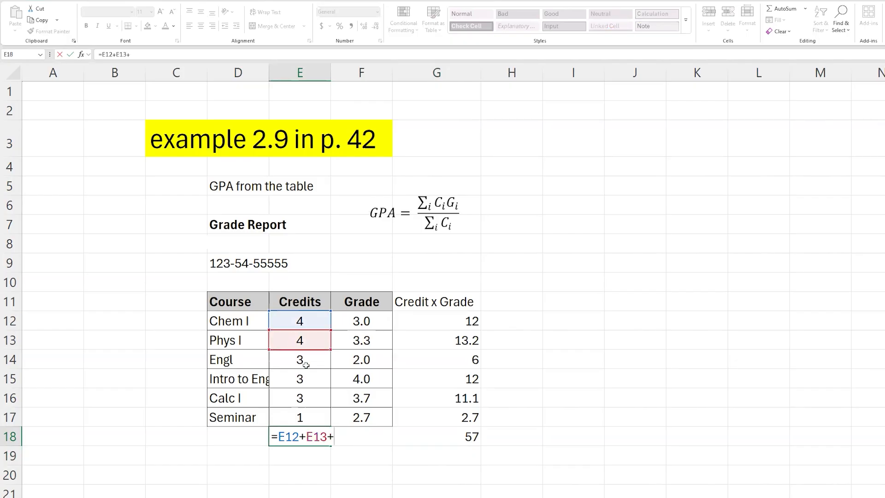
left_click(304, 361)
type("+")
left_click(300, 378)
type("+")
left_click(300, 398)
type("+")
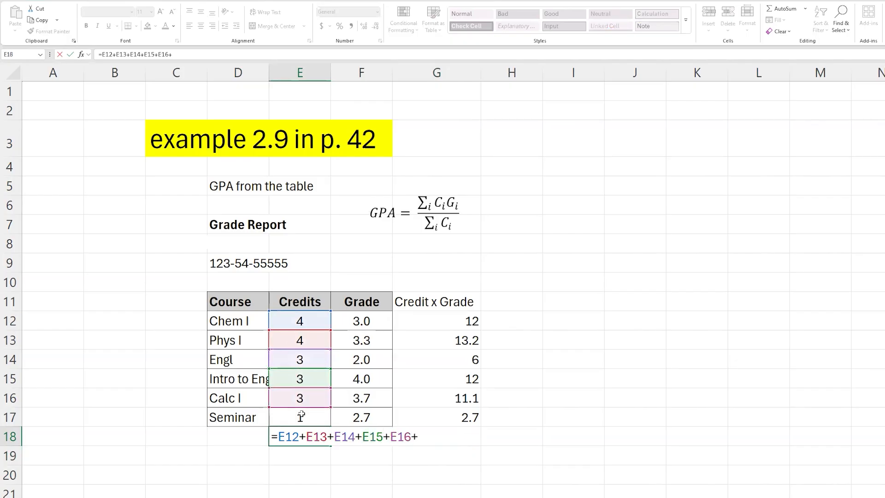
left_click(301, 417)
key("Return")
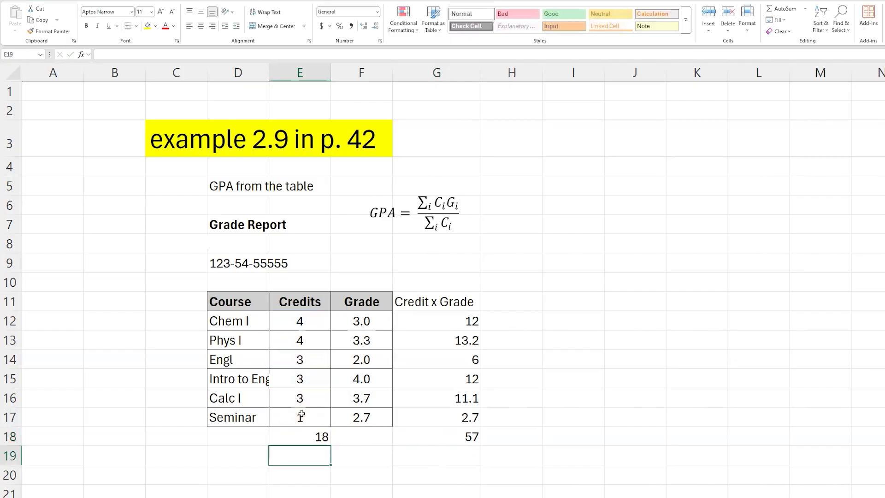
Copy the G18 total formula into E18.
key("Up")
key("Right")
key("Right")
key("Right")
key("Left")
key("ctrl+c")
key("Left")
key("Left")
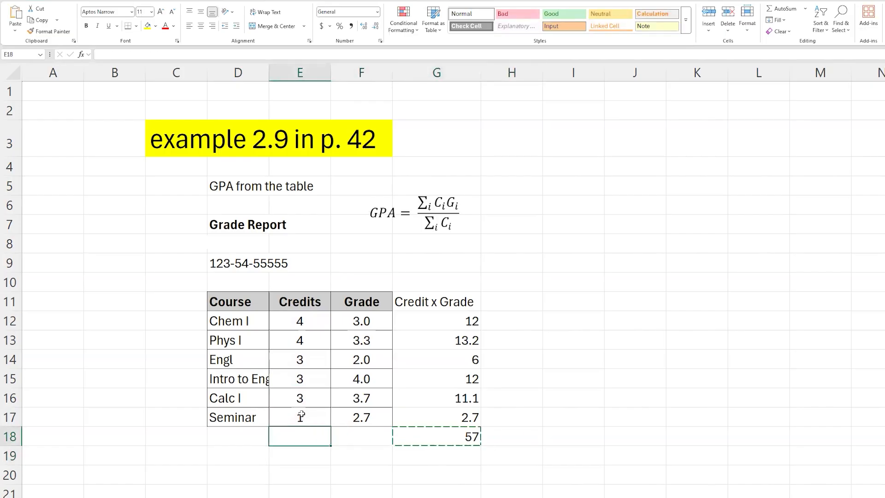
key("ctrl+v")
key("Escape")
Open the G18 and E18 total formulas and the Credit x Grade cells to verify their references.
double_click(445, 435)
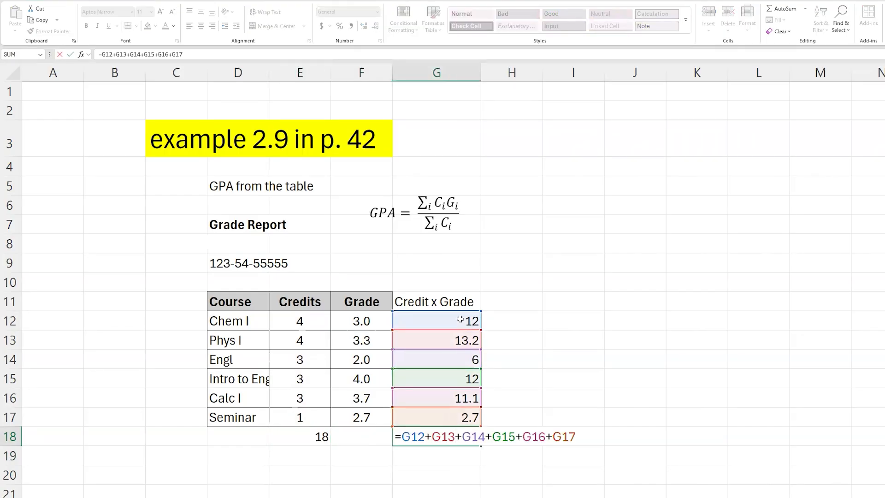
key("ctrl+Return")
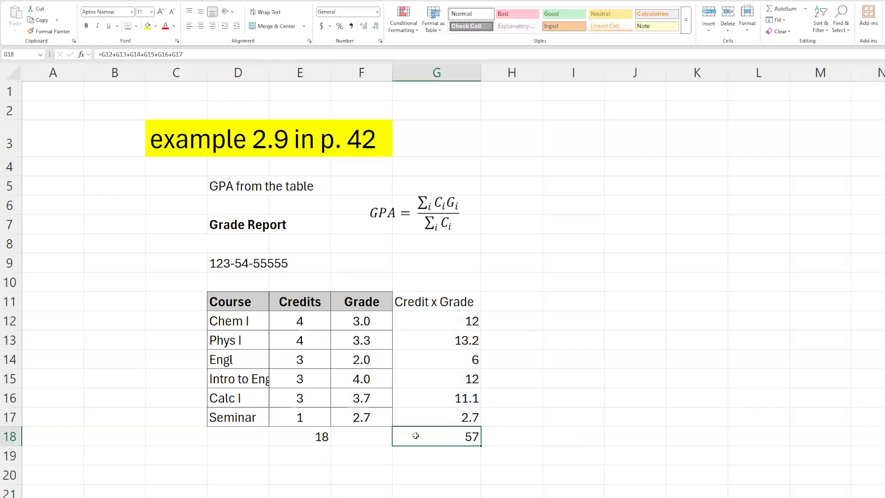
double_click(307, 437)
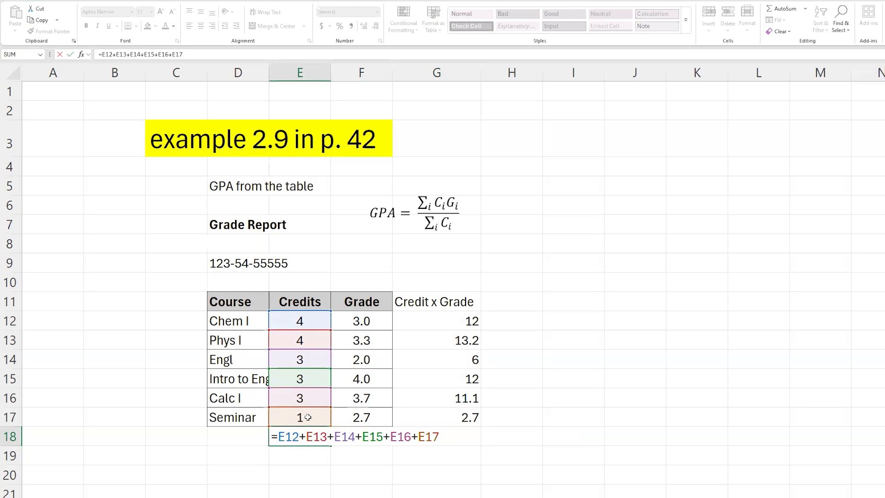
key("Return")
left_click_drag(451, 323, 461, 414)
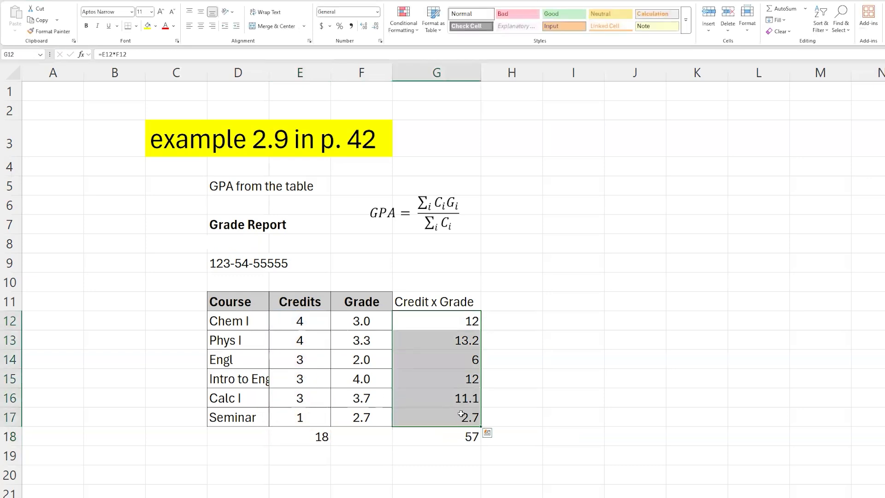
left_click(466, 323)
left_click(463, 342)
left_click(461, 362)
left_click(460, 383)
left_click(459, 397)
left_click(458, 420)
double_click(457, 436)
key("Escape")
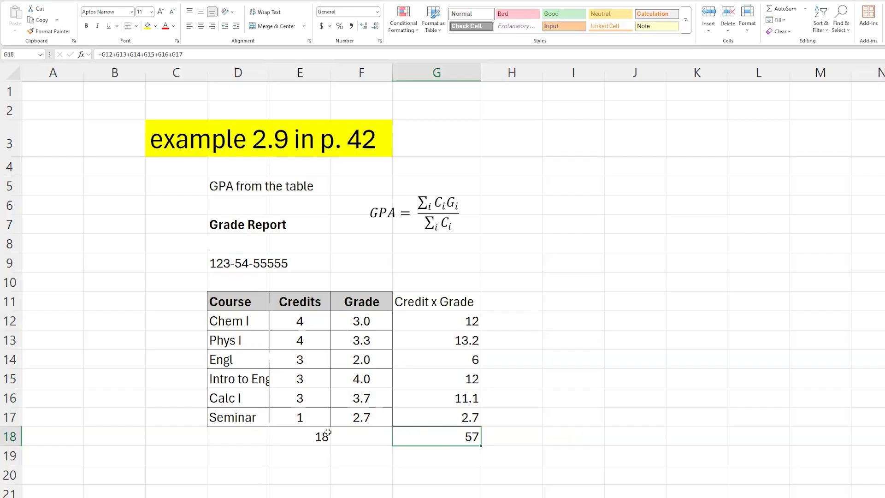
double_click(314, 436)
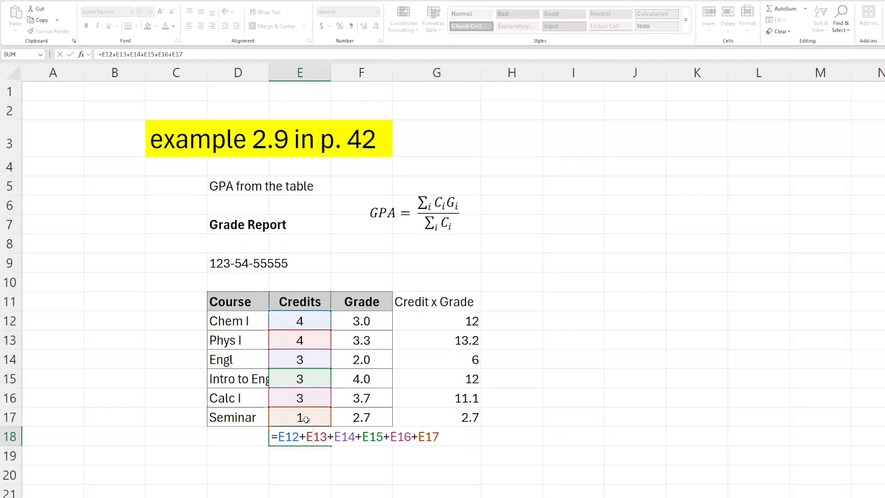
key("Escape")
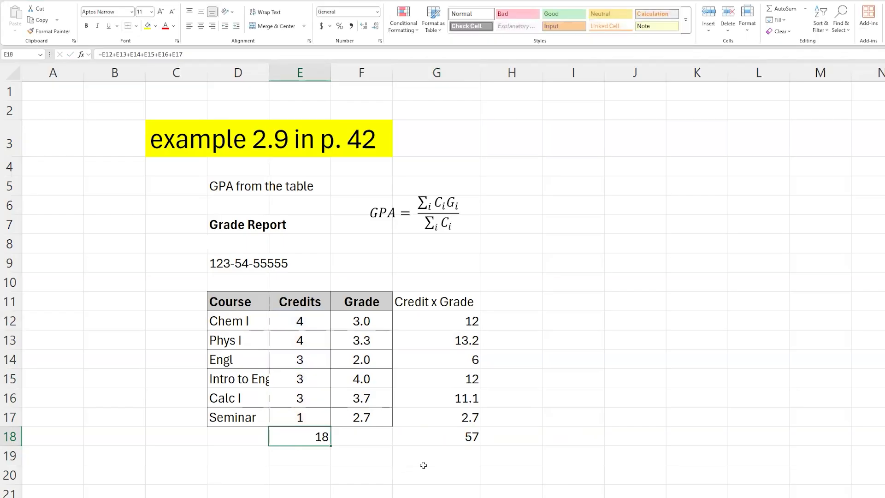
Enter the label GPA in F20.
left_click(445, 436)
left_click(428, 471)
left_click(369, 470)
type("GPA")
key("Tab")
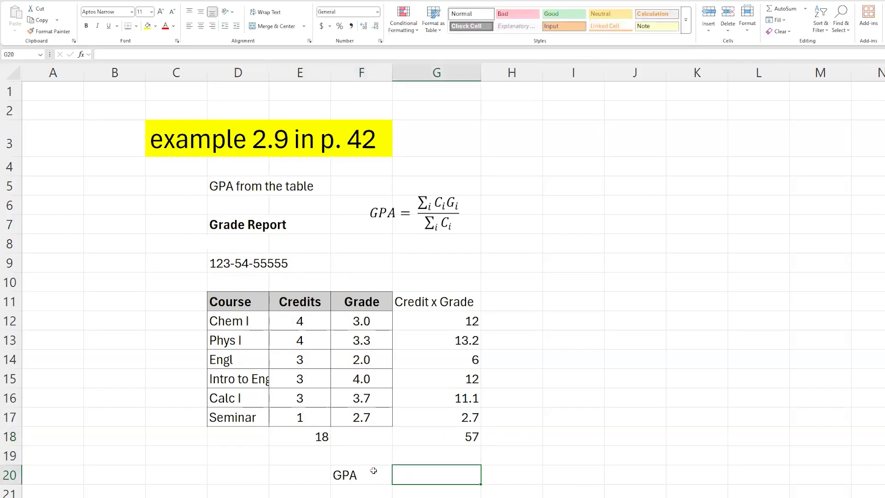
Enter the formula =G18/E18 in G20 to compute the GPA.
type("=")
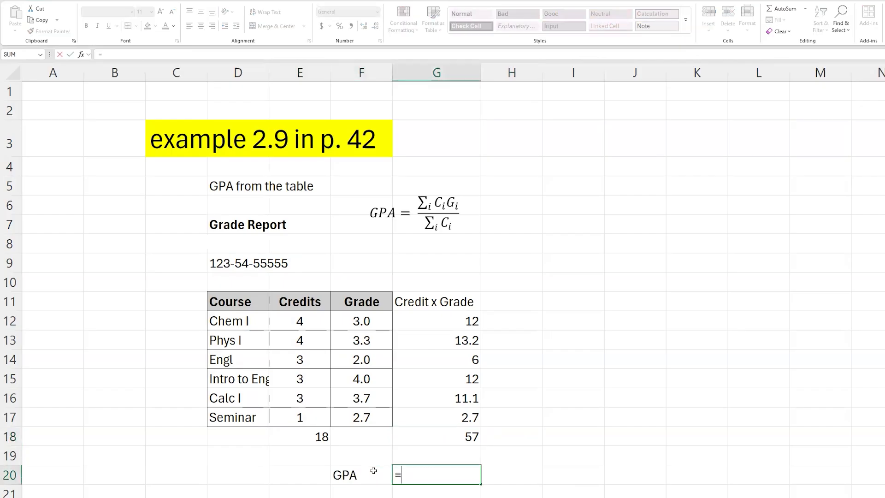
left_click(454, 433)
type("/")
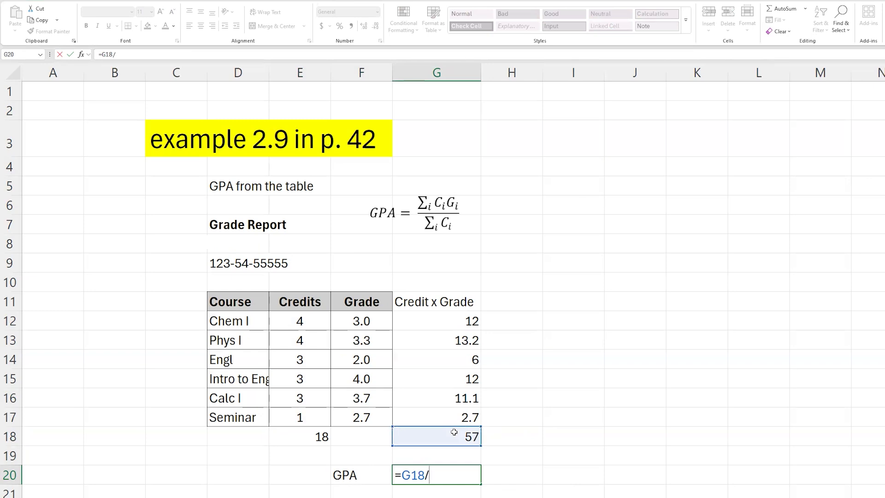
left_click(310, 432)
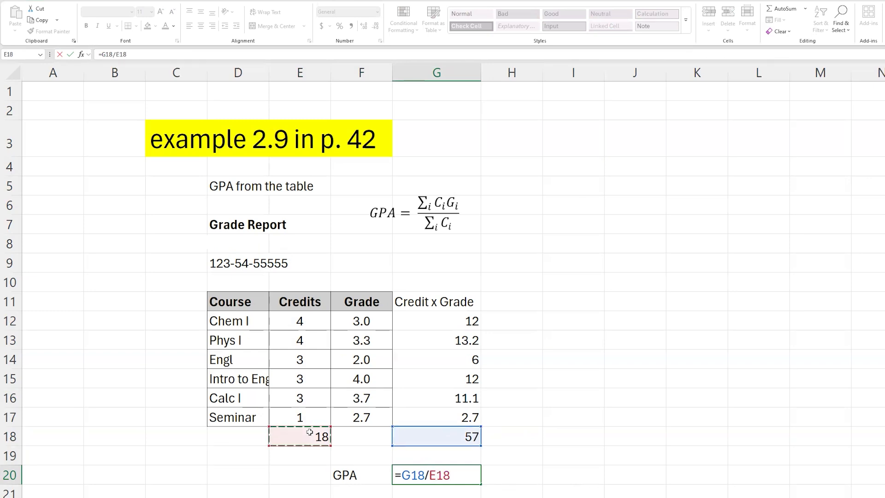
key("Return")
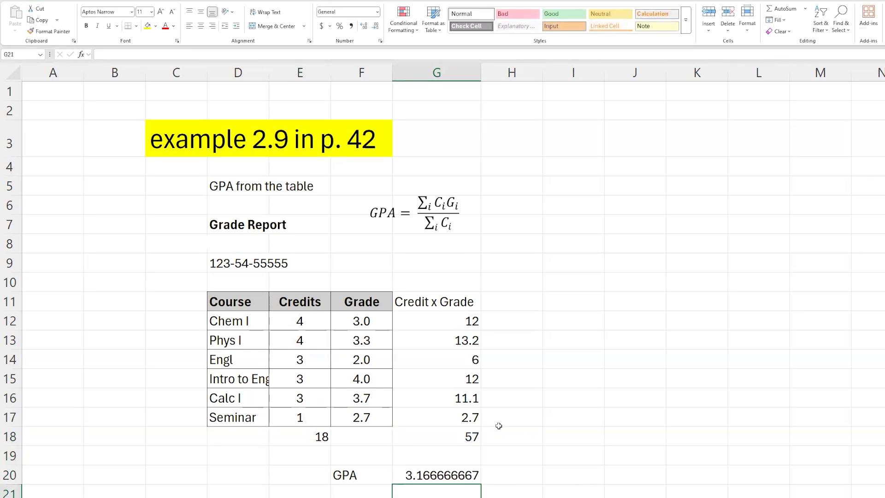
Reduce the GPA in G20 to two decimal places.
left_click(459, 477)
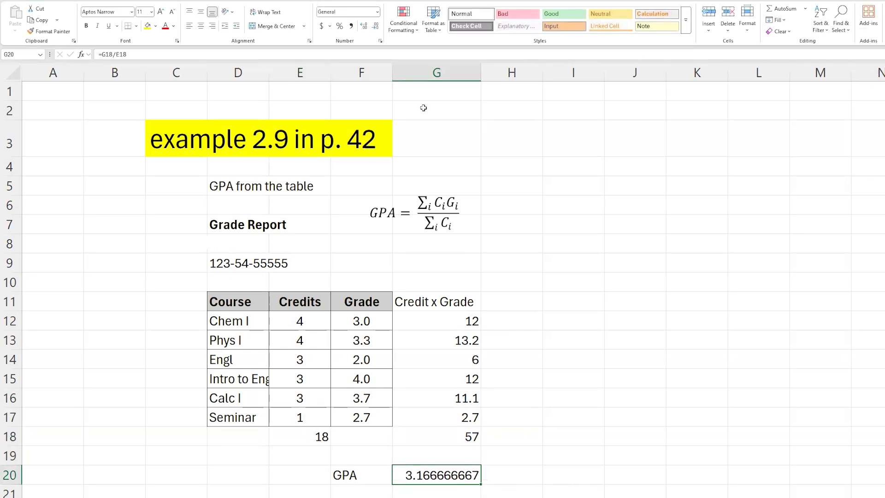
left_click(377, 26)
left_click(377, 27)
left_click(376, 27)
left_click(377, 27)
left_click(377, 27)
left_click(377, 27)
left_click(377, 27)
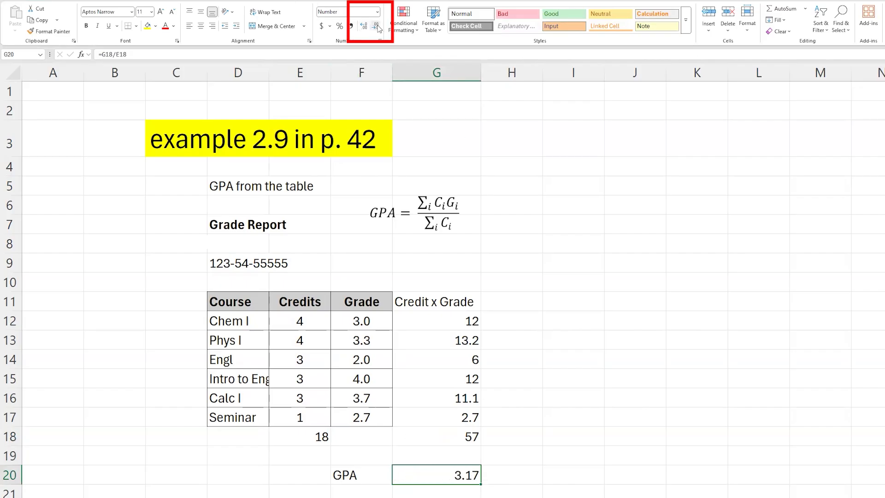
Add all borders to the grade table from D11 to G17.
left_click(485, 304)
left_click(456, 302)
left_click_drag(455, 302, 238, 418)
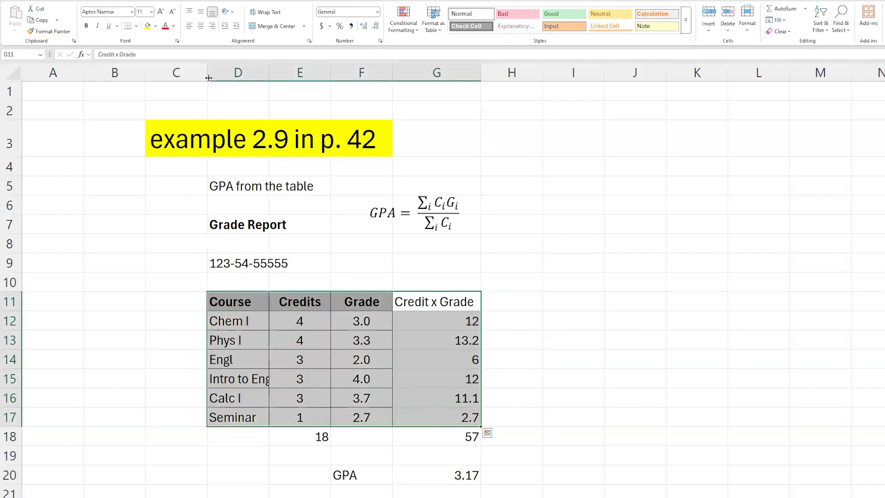
left_click(136, 26)
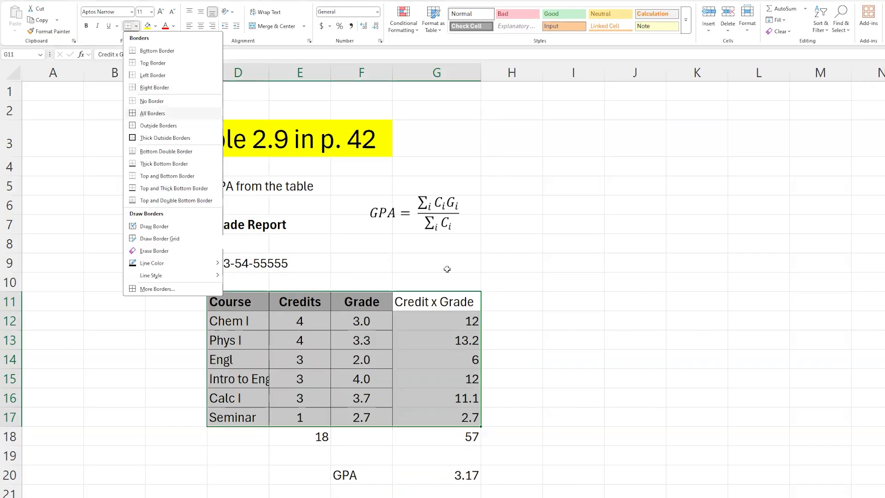
left_click(424, 351)
Make the Credit x Grade header in G11 bold and fill it with light gray.
left_click(436, 301)
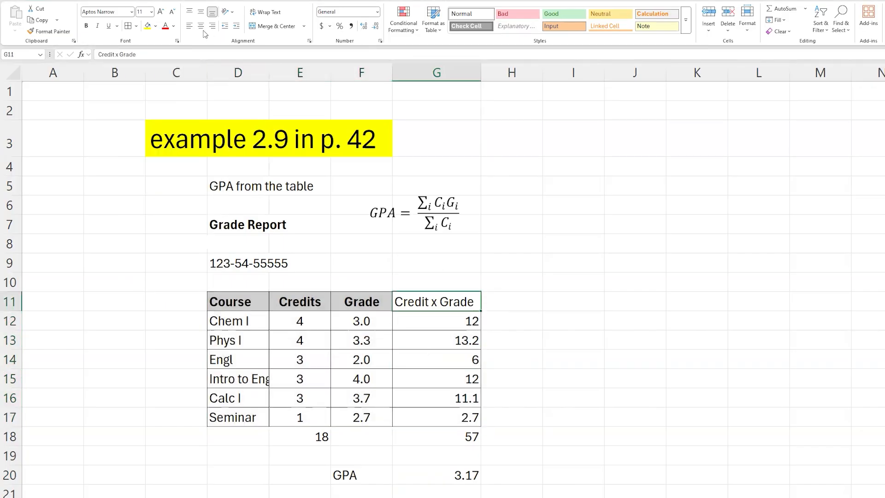
left_click(86, 26)
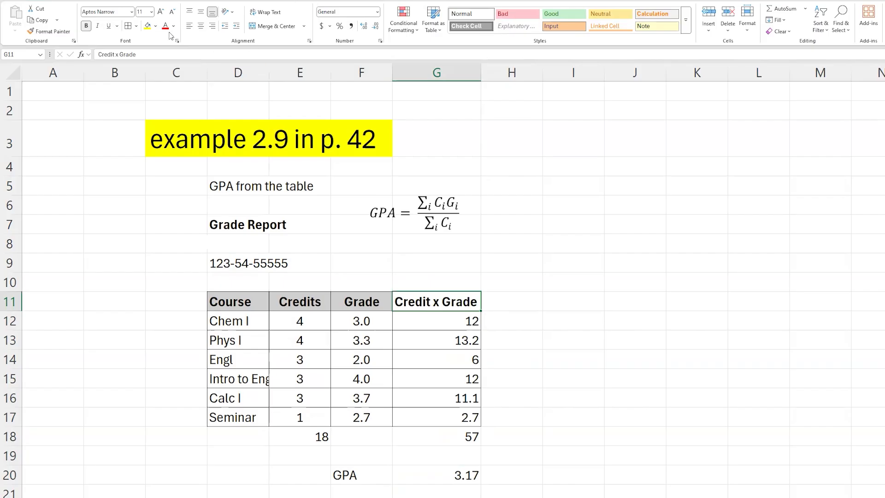
left_click(156, 28)
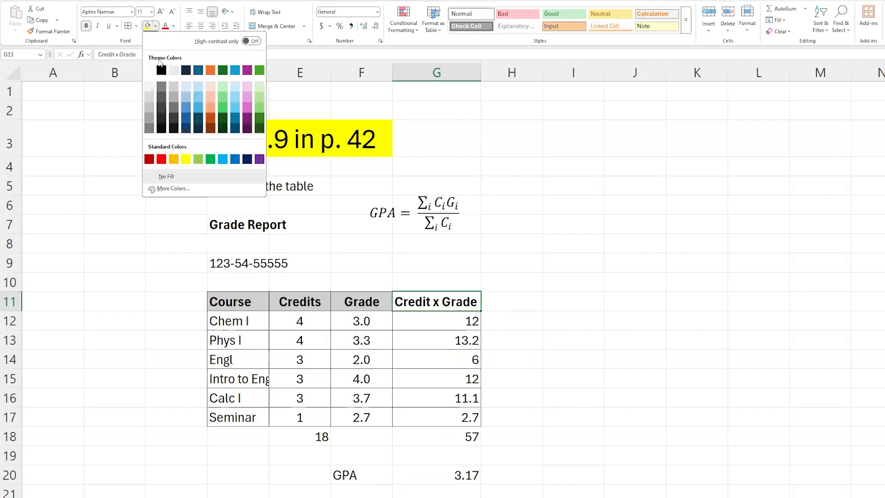
left_click(150, 97)
Center the Credit x Grade column values from G11 to G18.
left_click(450, 373)
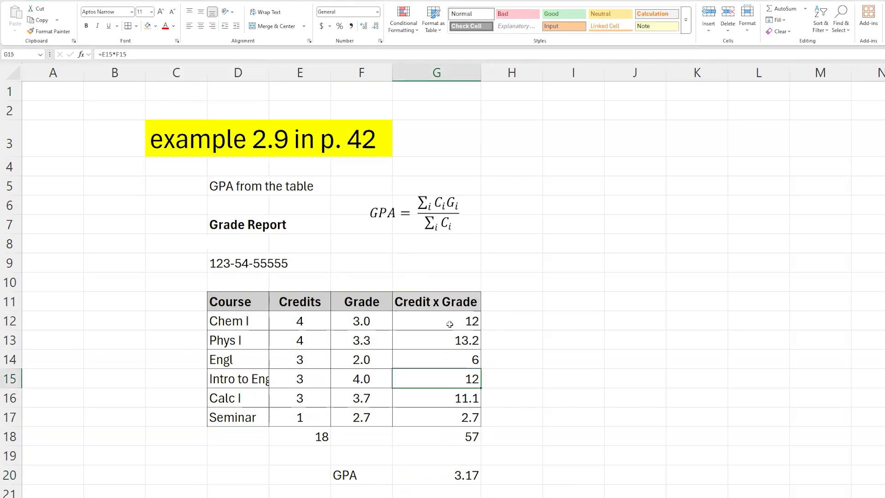
left_click_drag(454, 304, 441, 437)
left_click(201, 26)
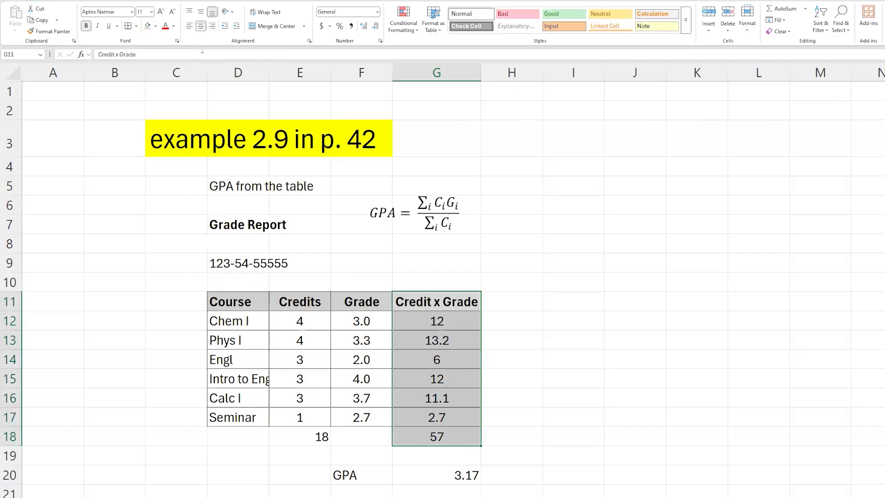
Center the Credits column values from E11 to E18.
left_click_drag(310, 308, 302, 430)
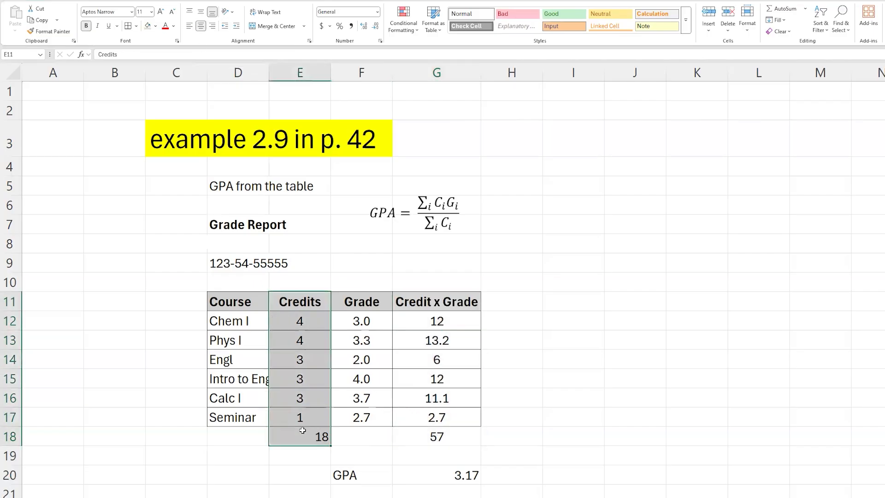
left_click(201, 26)
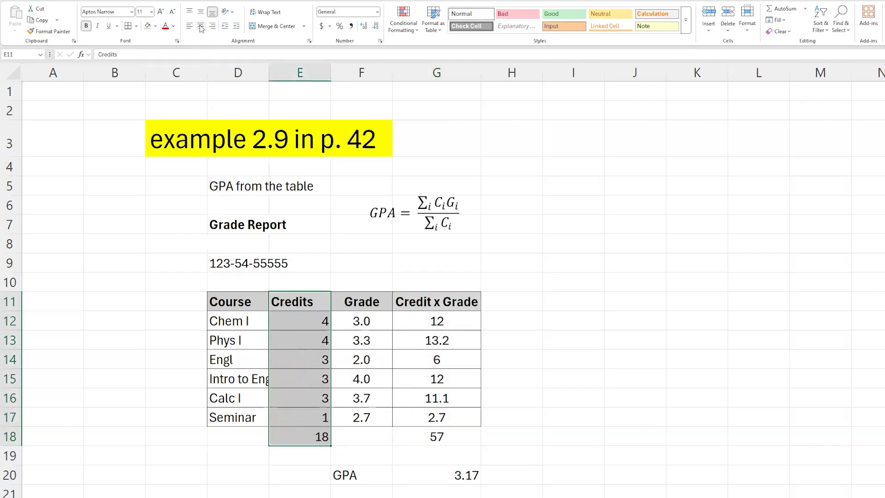
left_click(201, 26)
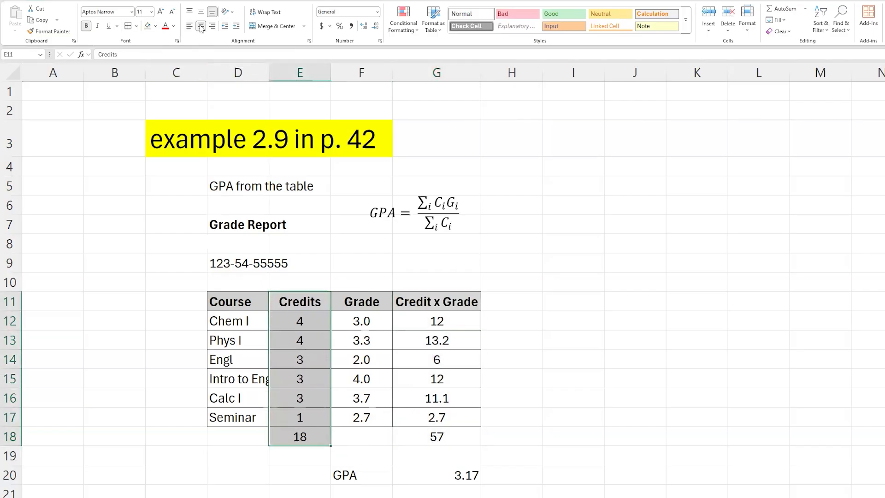
Make the GPA label in F20 bold and fill it with light gray.
left_click(459, 476)
left_click(377, 474)
key("ctrl+b")
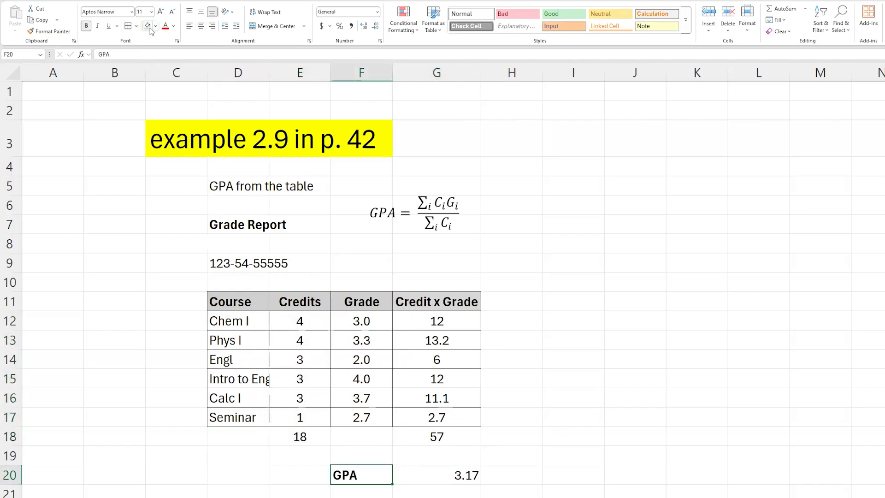
left_click(148, 25)
Center the GPA result in G20.
left_click(420, 477)
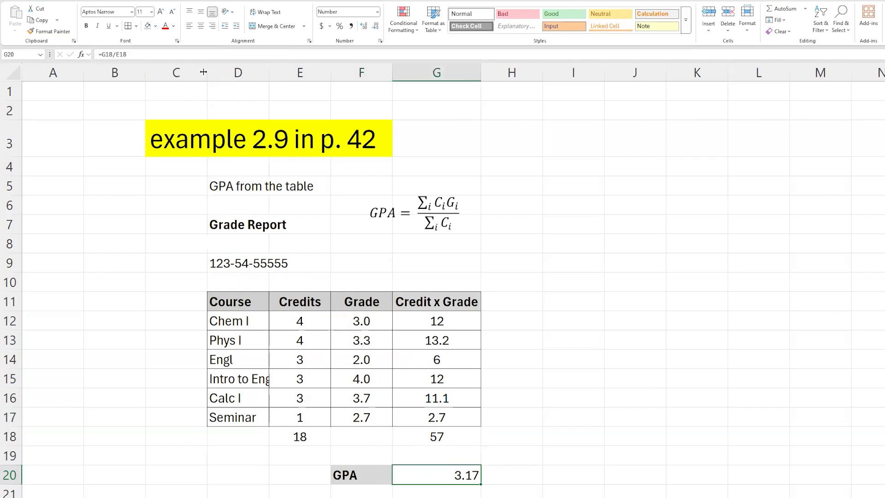
left_click(201, 26)
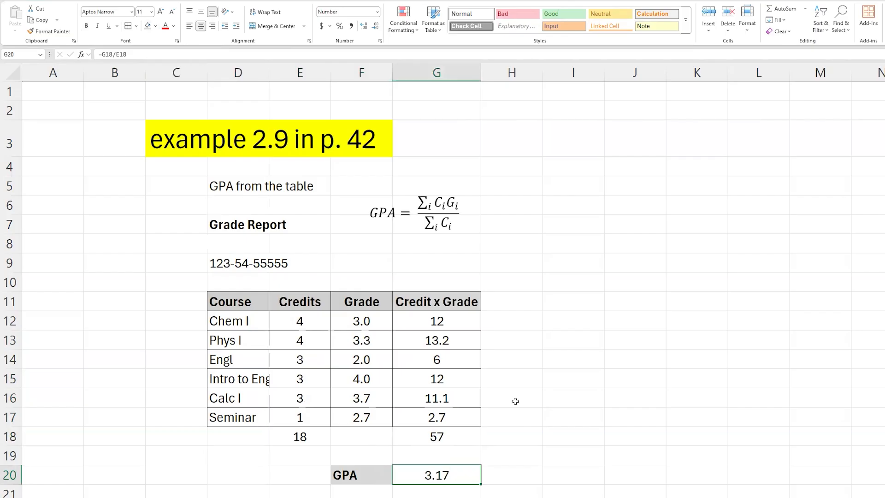
left_click(535, 417)
left_click_drag(228, 302, 429, 477)
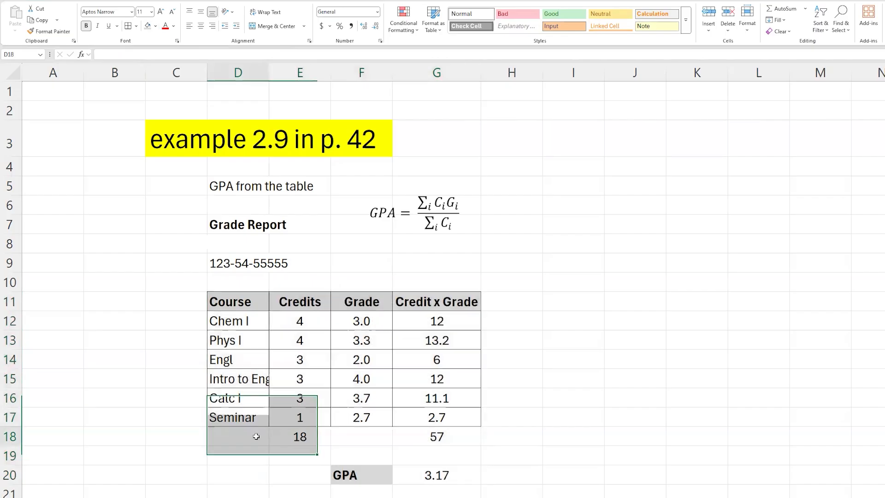
left_click(528, 472)
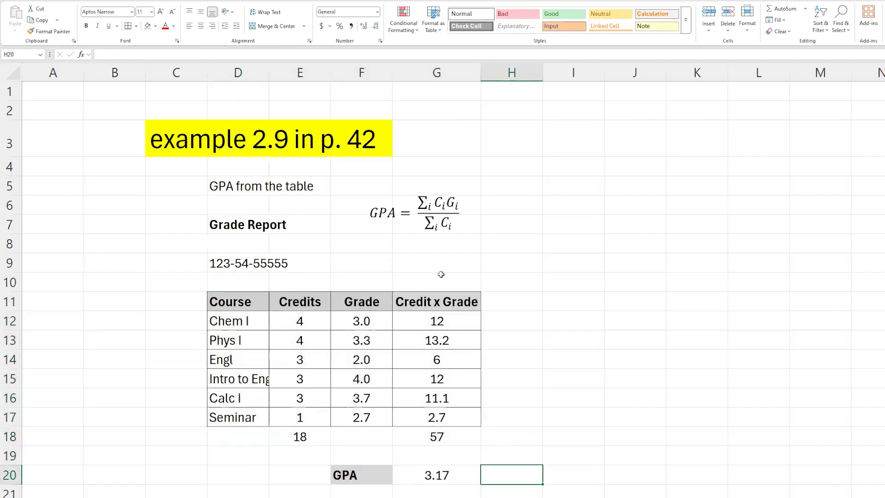
Inspect the G18 total formula and the Credit x Grade cells it references.
left_click(433, 469)
left_click_drag(434, 470, 215, 181)
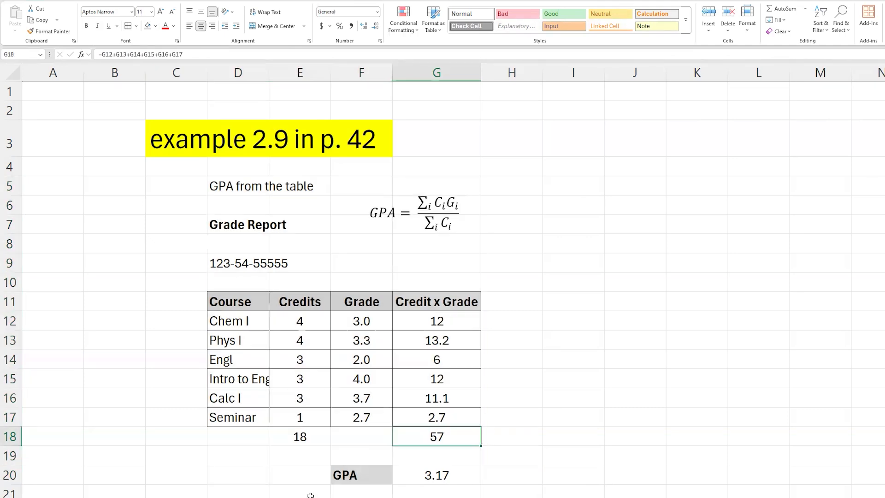
key("F2")
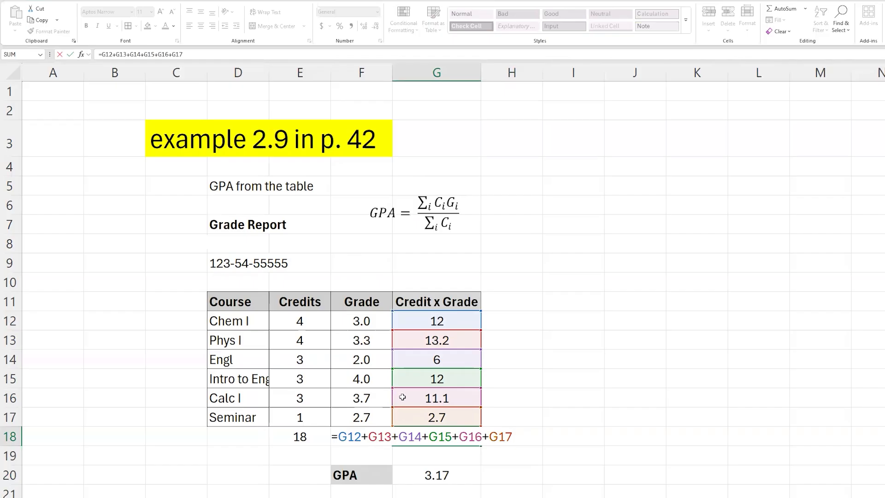
key("ctrl+Return")
double_click(447, 435)
left_click_drag(340, 436, 520, 431)
key("Escape")
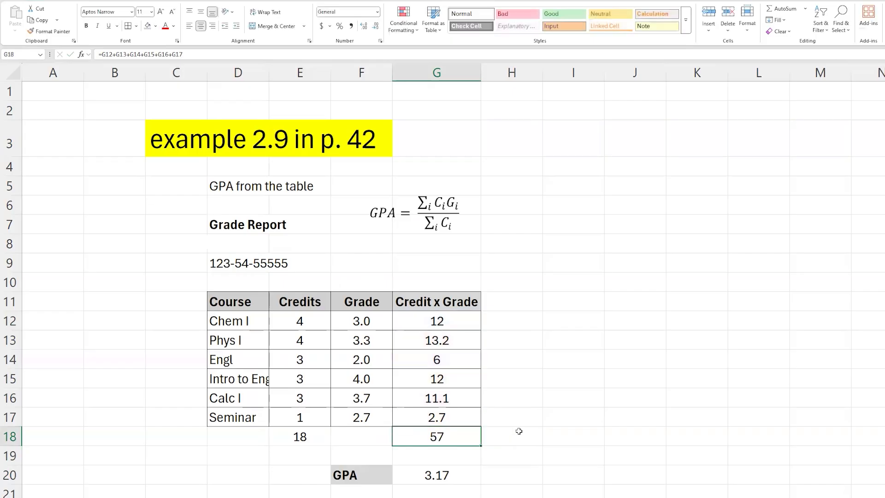
left_click_drag(451, 319, 452, 413)
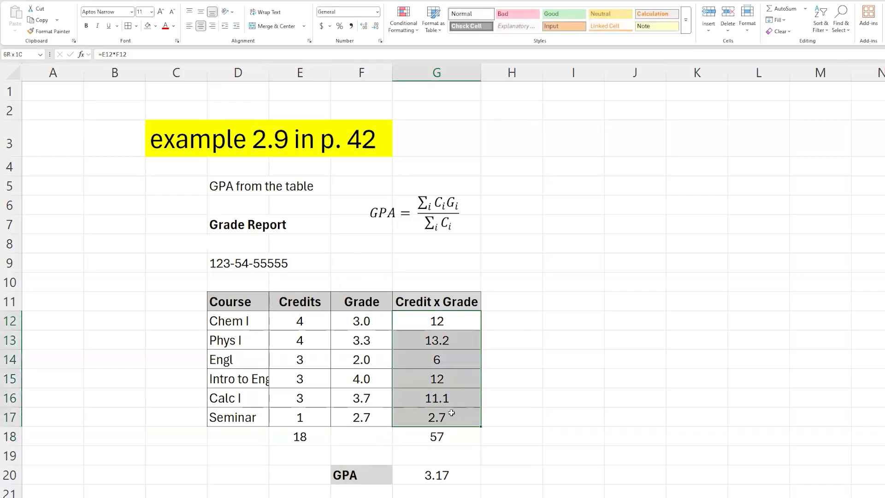
left_click(447, 435)
double_click(436, 438)
key("Escape")
Re-enter the total in G18 as =G12+G13+G14+G15+G16+G17 by picking each Credit x Grade cell.
double_click(413, 439)
left_click_drag(338, 437, 541, 439)
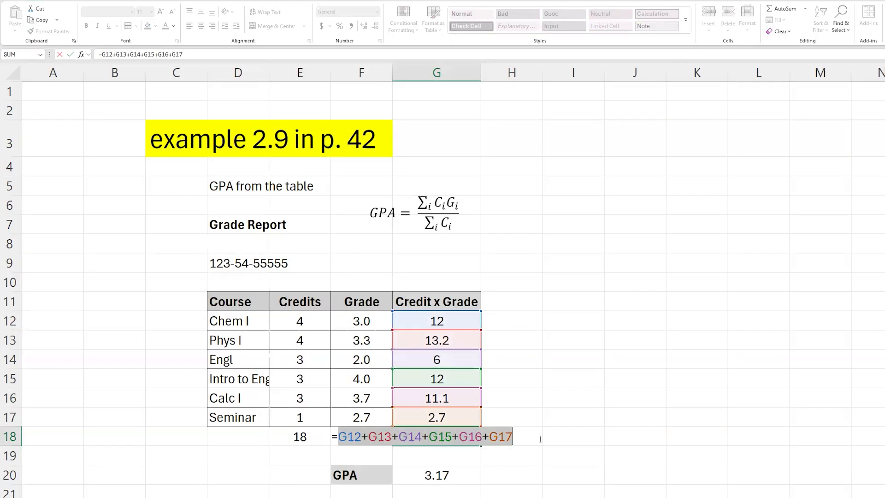
key("BackSpace")
left_click(440, 322)
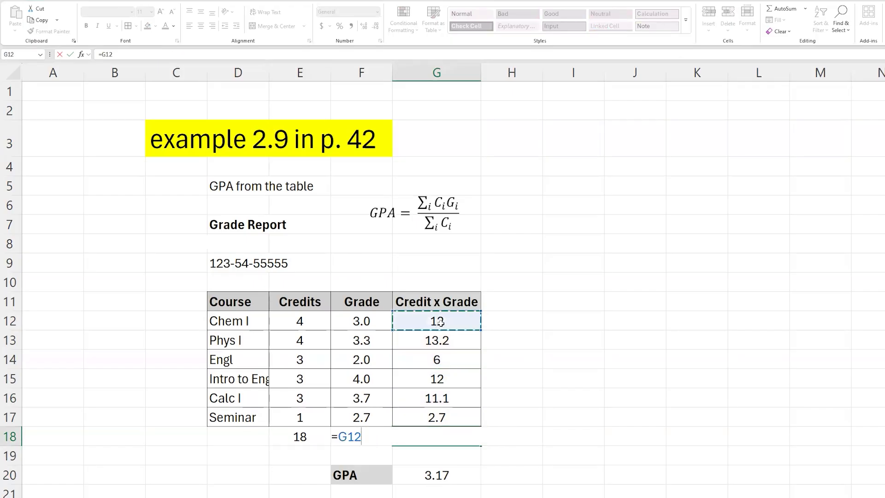
type("+")
left_click(445, 339)
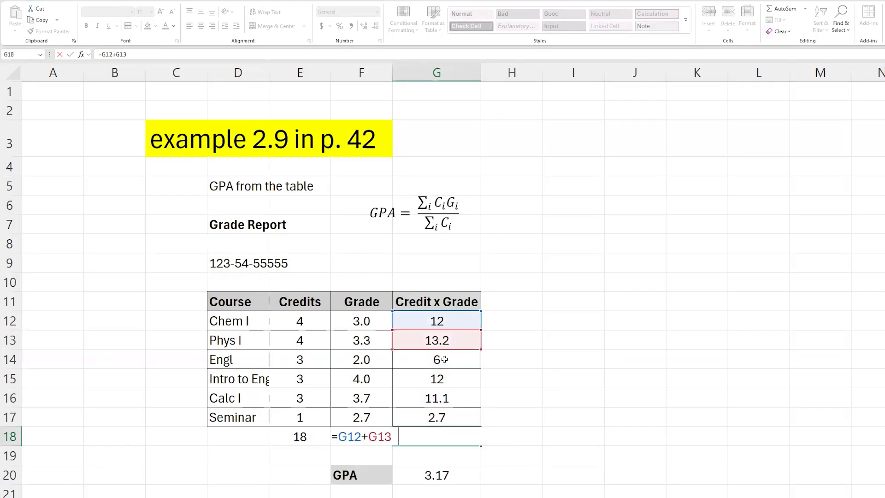
type("+")
left_click(444, 360)
type("+")
left_click(440, 379)
type("+")
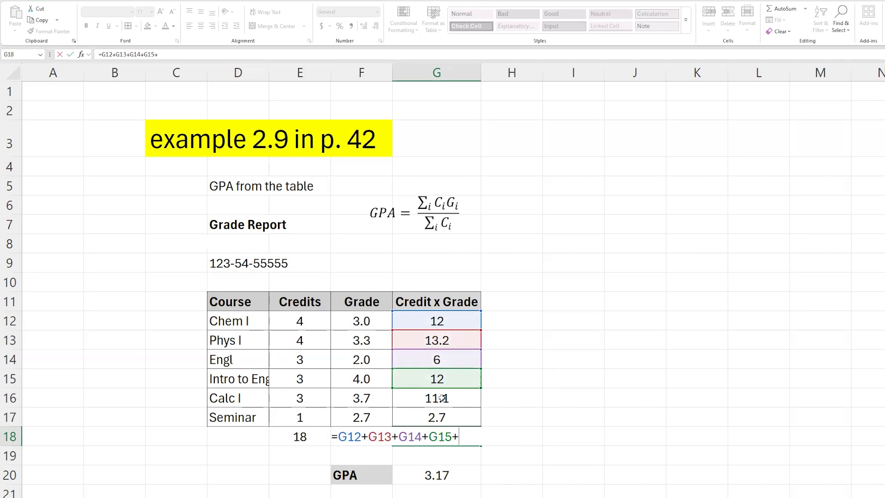
left_click(442, 398)
type("+")
left_click(442, 419)
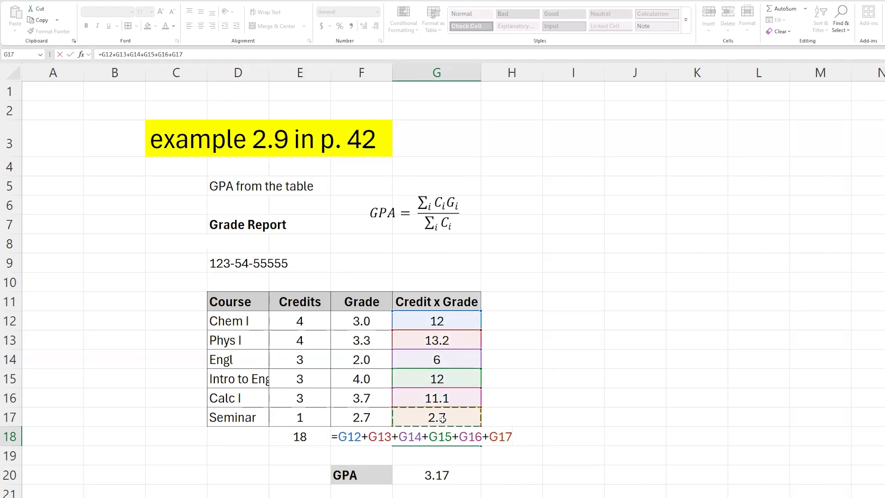
key("Return")
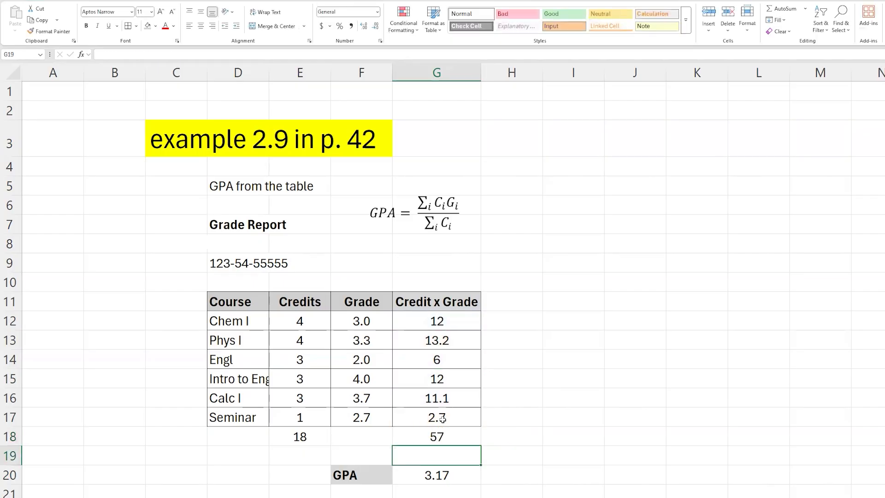
Replace the total in G18 with =SUM(G12:G17) using AutoSum over the Credit x Grade cells.
key("Up")
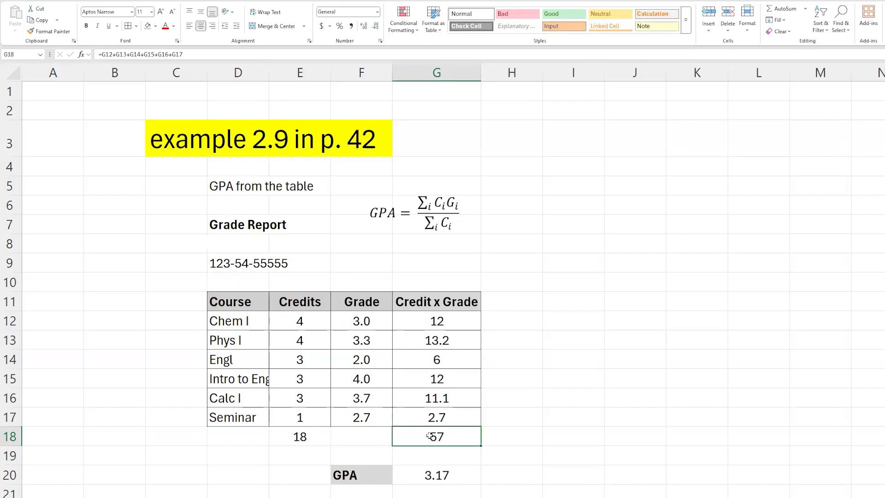
left_click(437, 340)
left_click_drag(440, 321, 441, 418)
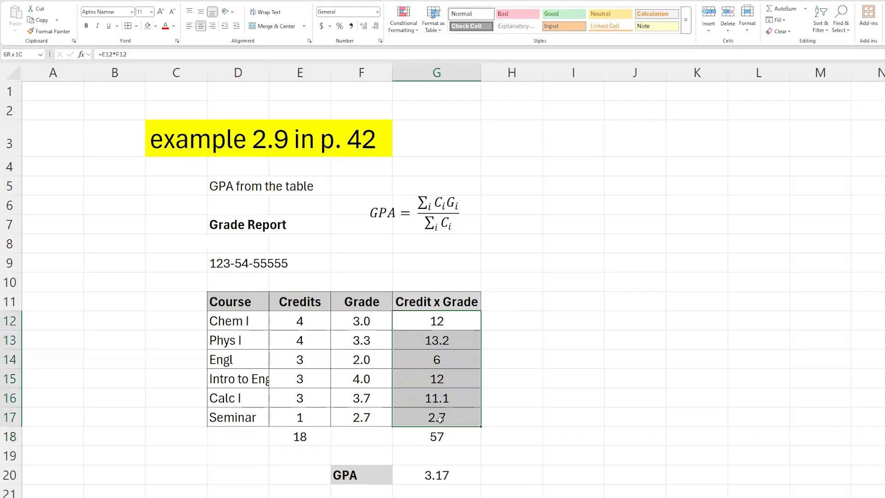
left_click(461, 440)
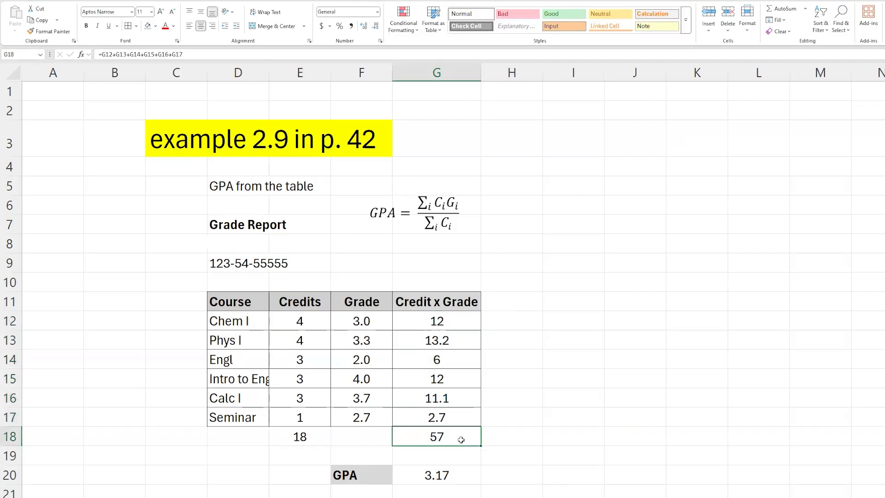
type("=")
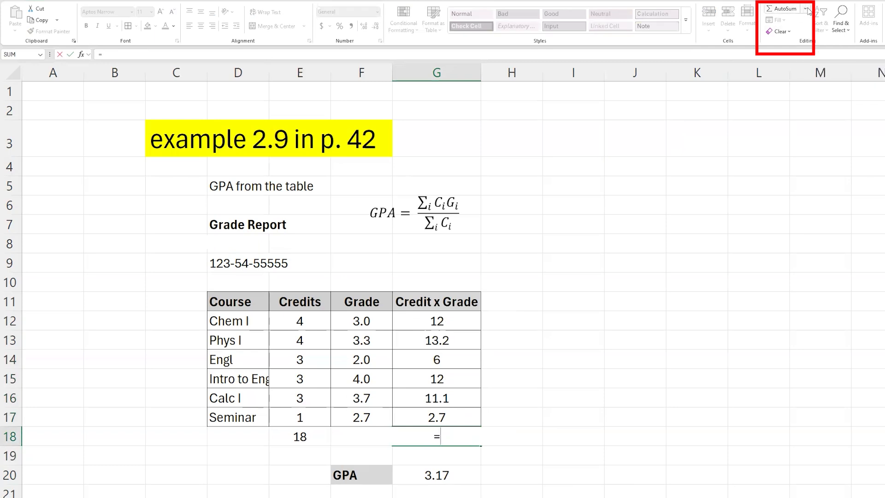
left_click(807, 9)
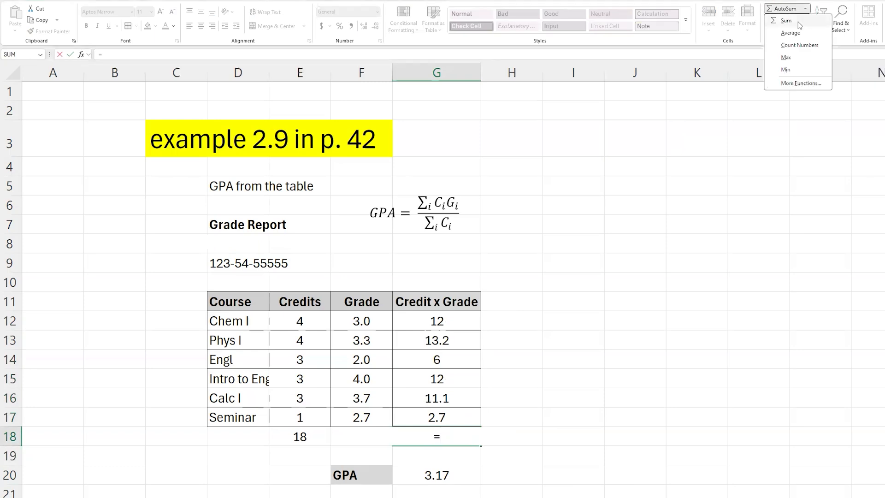
left_click(807, 9)
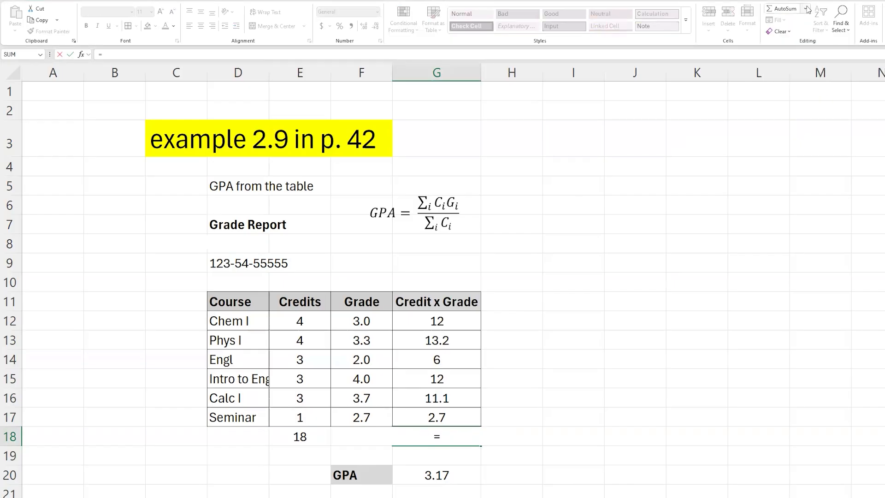
left_click(807, 9)
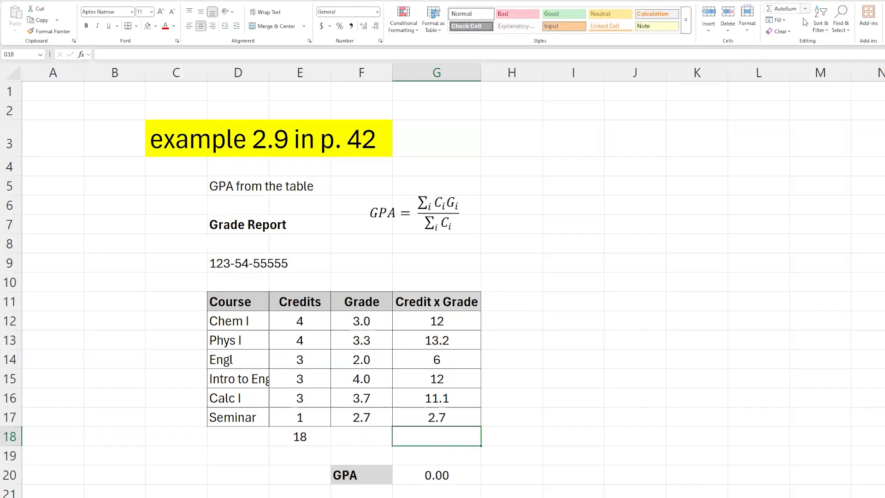
left_click(806, 9)
left_click(803, 20)
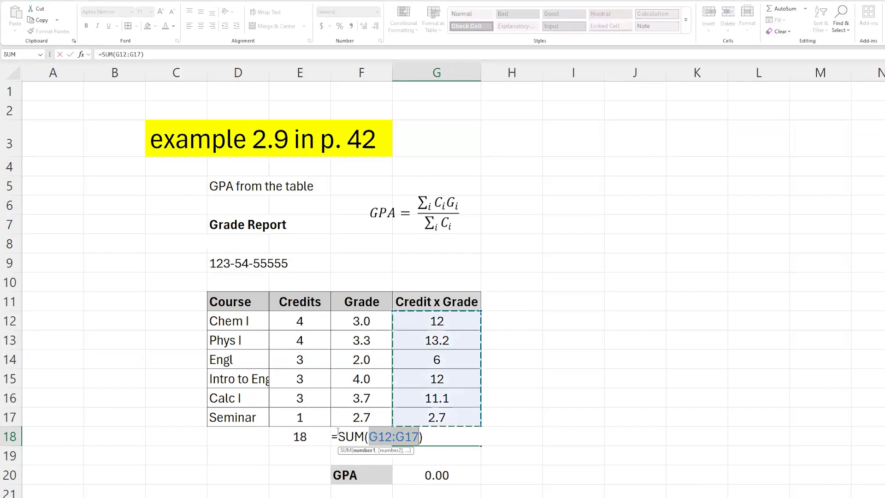
left_click_drag(338, 436, 366, 437)
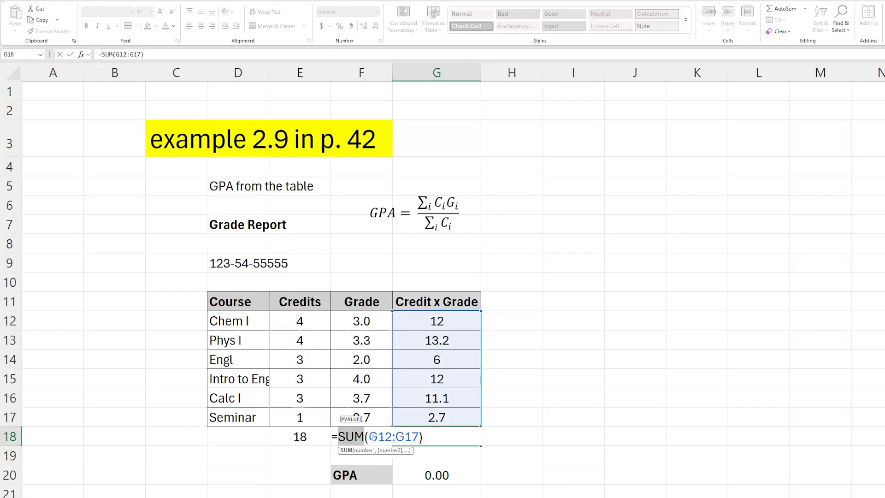
left_click_drag(372, 436, 419, 438)
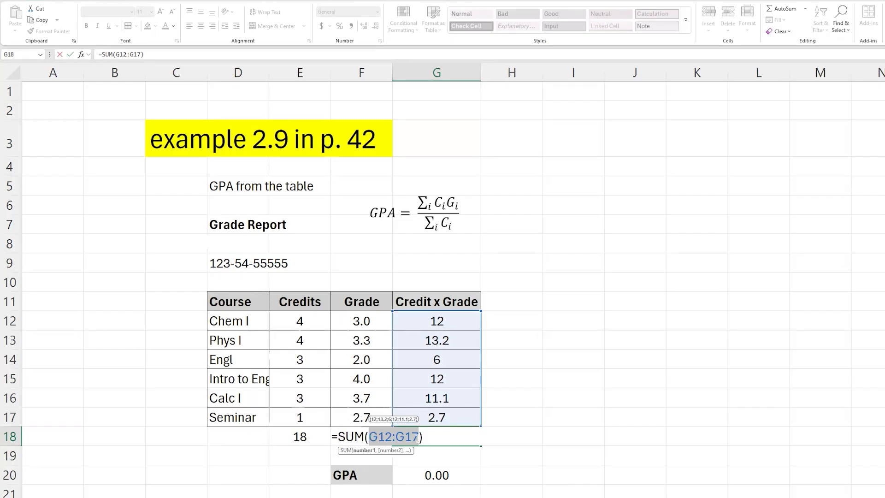
key("BackSpace")
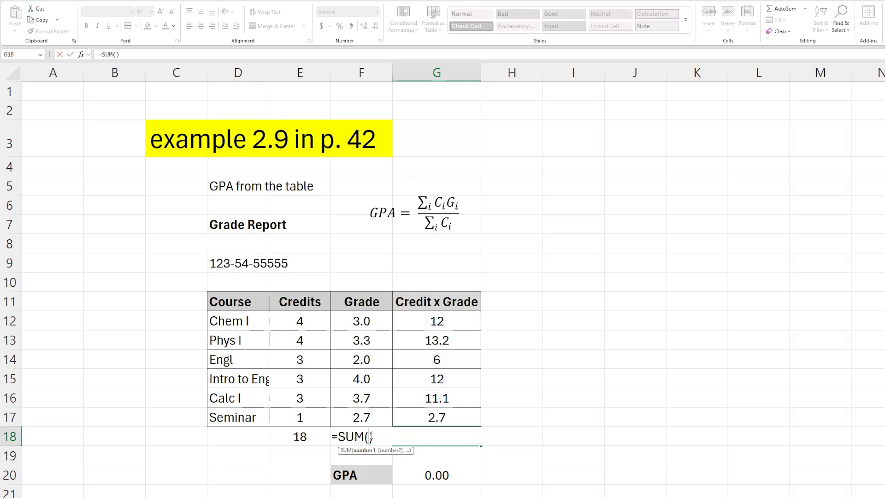
left_click_drag(431, 319, 425, 418)
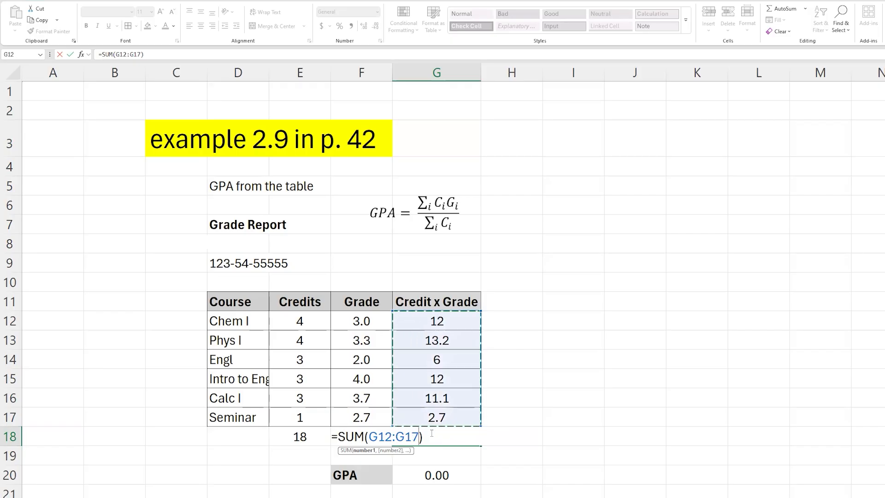
key("Return")
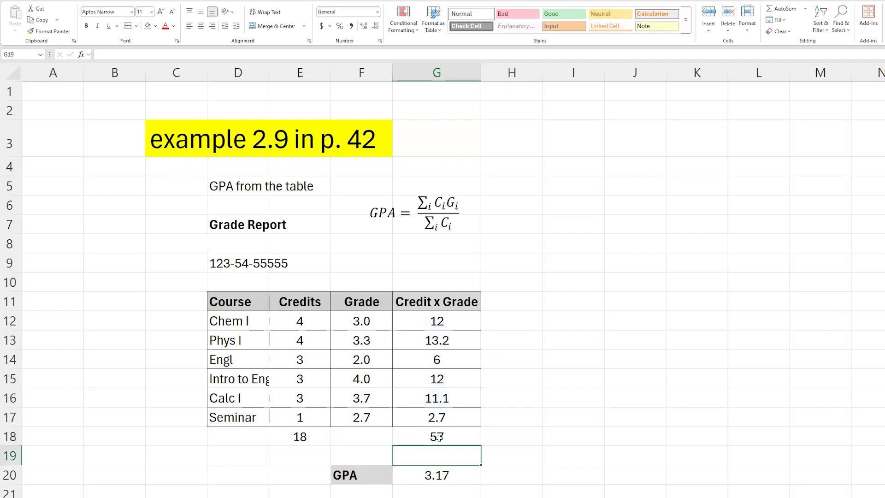
Examine the SUM formula in G18, its function name and its G12:G17 range argument.
double_click(440, 437)
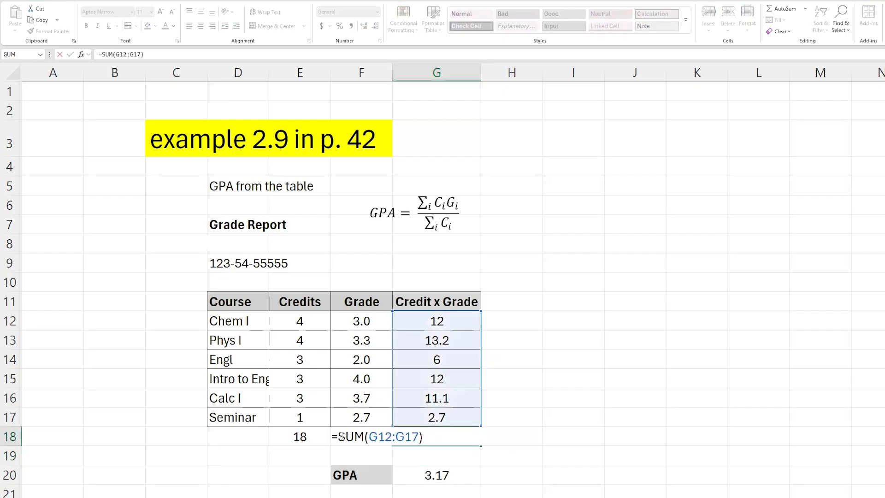
key("Escape")
double_click(442, 443)
left_click_drag(341, 437, 362, 437)
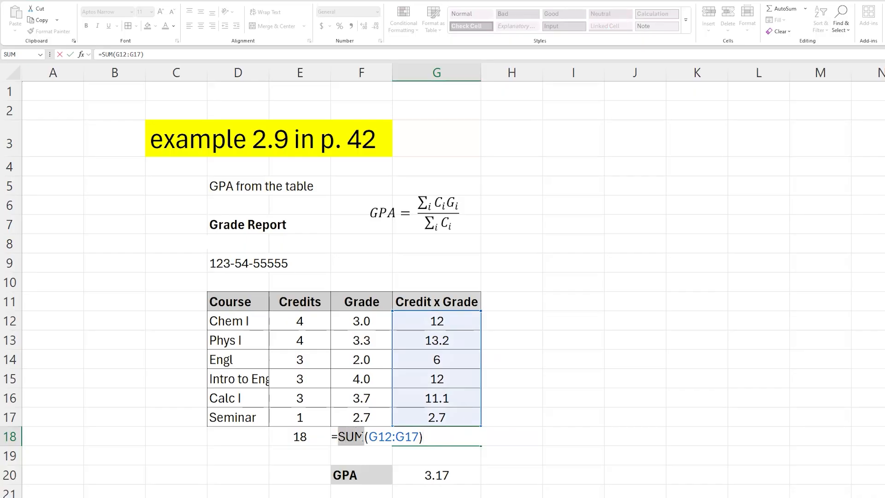
left_click_drag(369, 437, 418, 437)
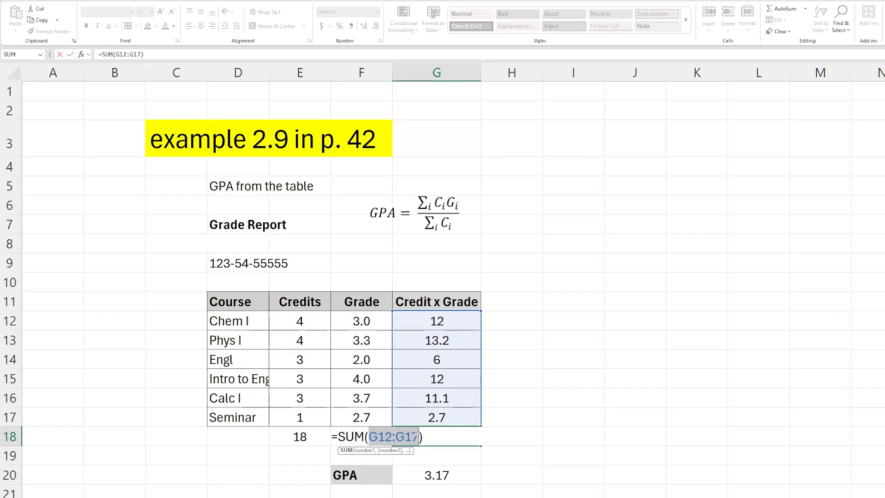
left_click(377, 436)
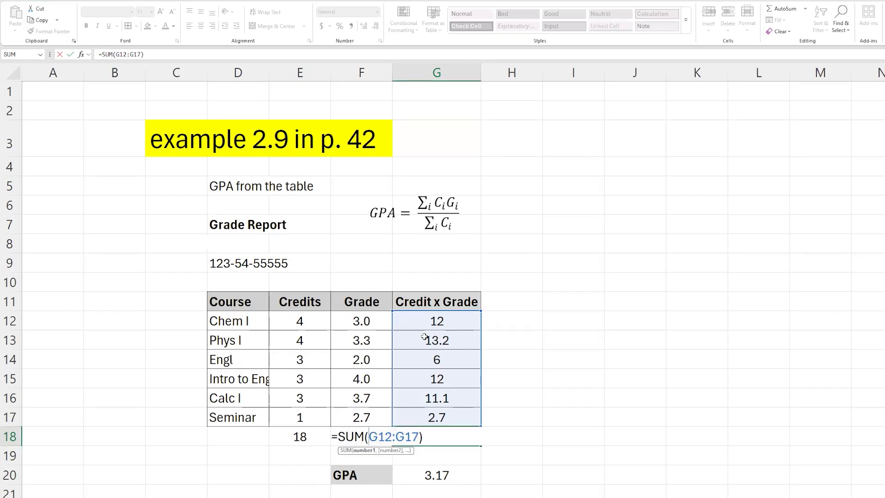
left_click_drag(395, 436, 420, 437)
key("Return")
left_click(438, 436)
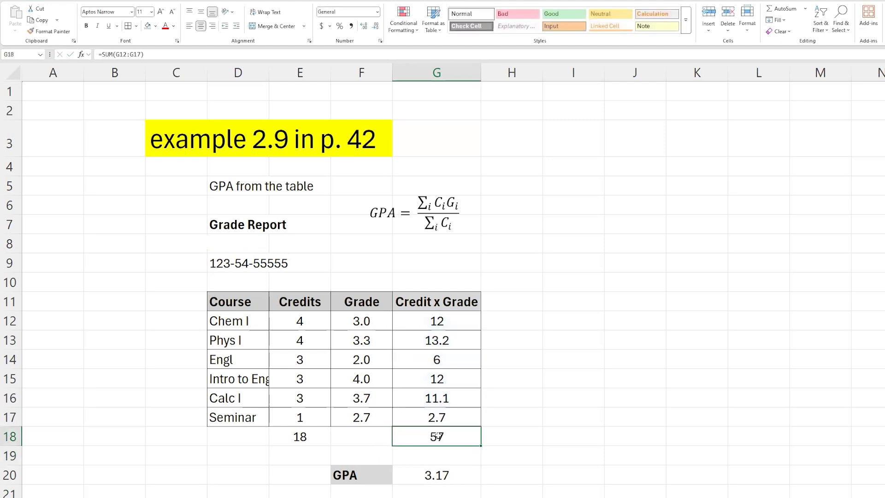
Copy the SUM formula from G18 into E18 to total the Credits column.
left_click_drag(428, 318, 430, 419)
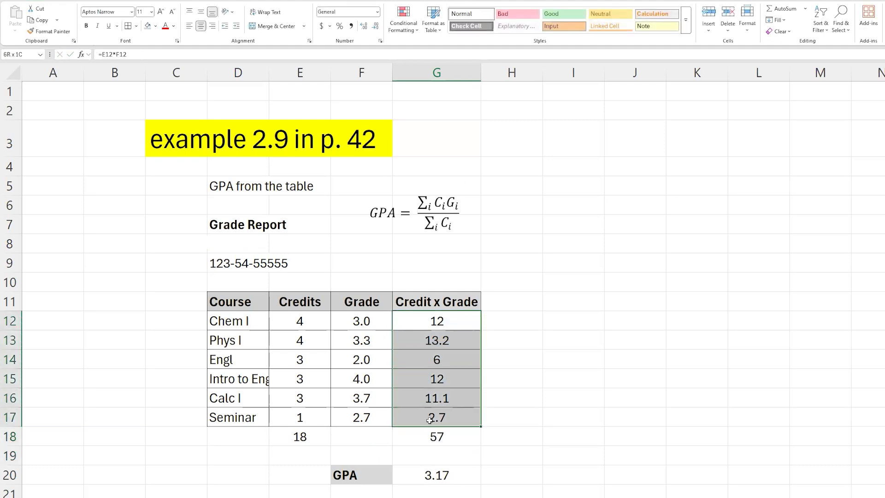
left_click(451, 437)
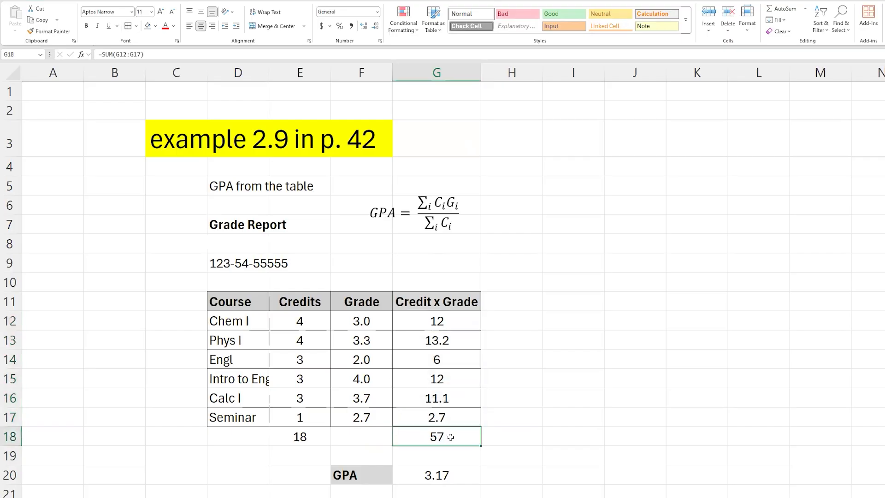
key("ctrl+c")
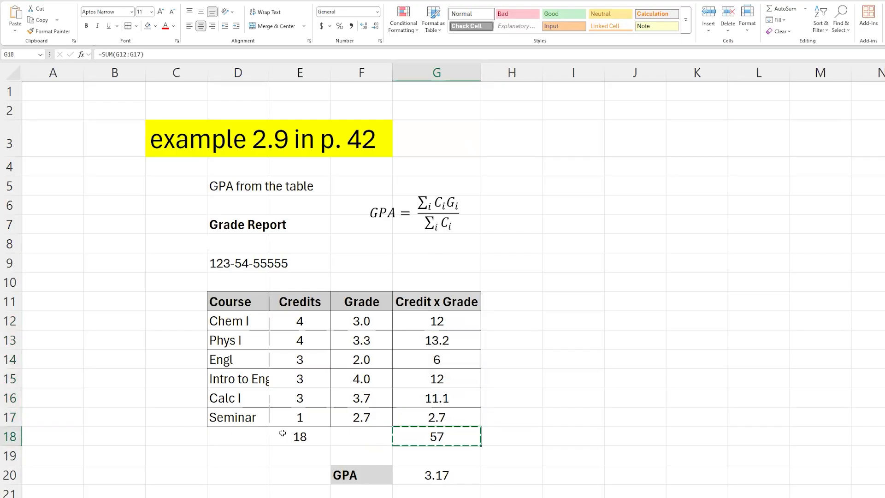
left_click(295, 438)
key("ctrl+v")
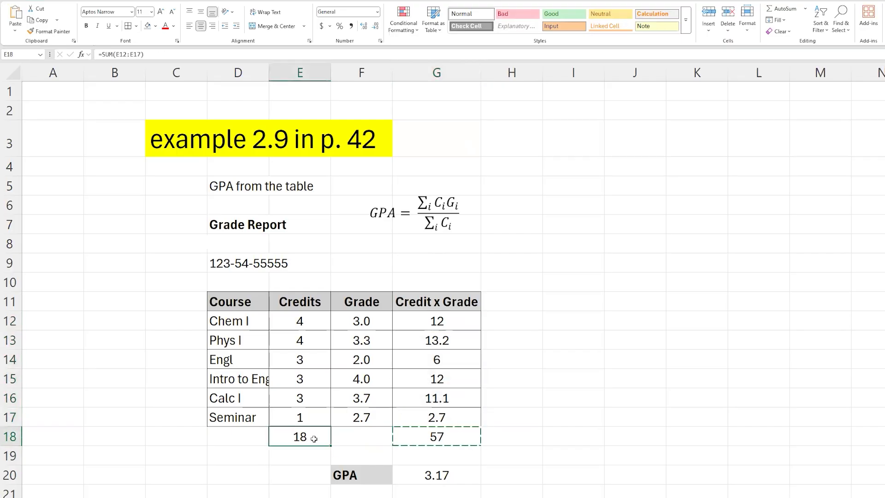
Inspect the formulas in the Credits total E18 and the GPA cell G20.
double_click(305, 438)
key("Escape")
double_click(311, 438)
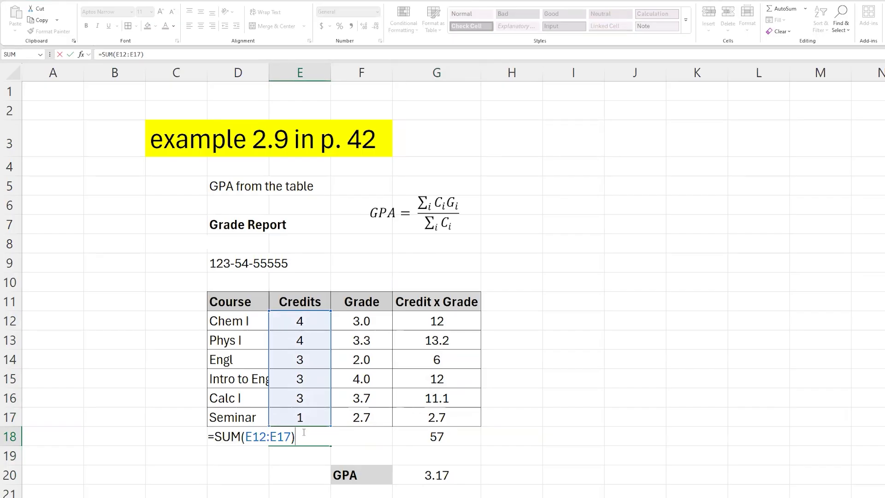
key("ctrl+Return")
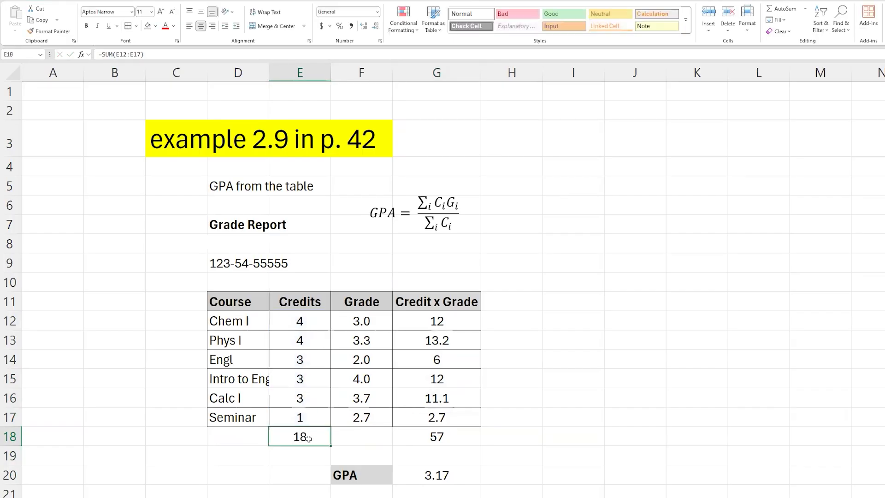
double_click(434, 475)
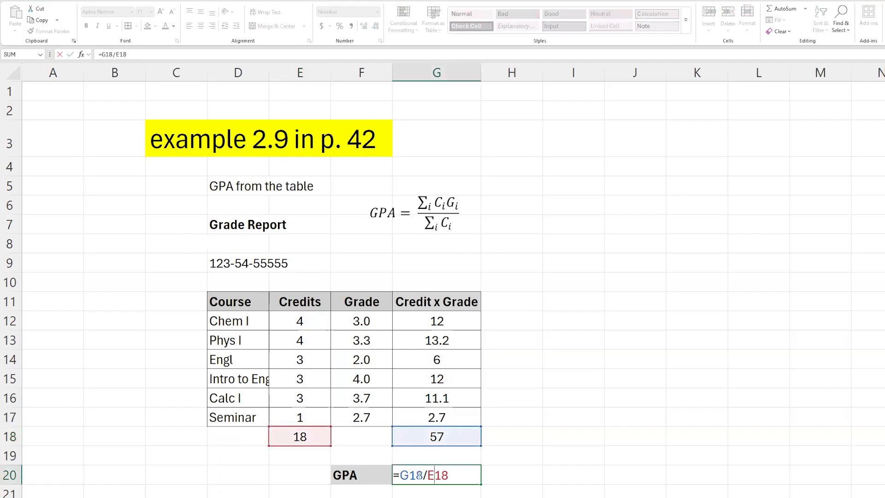
key("ctrl+Return")
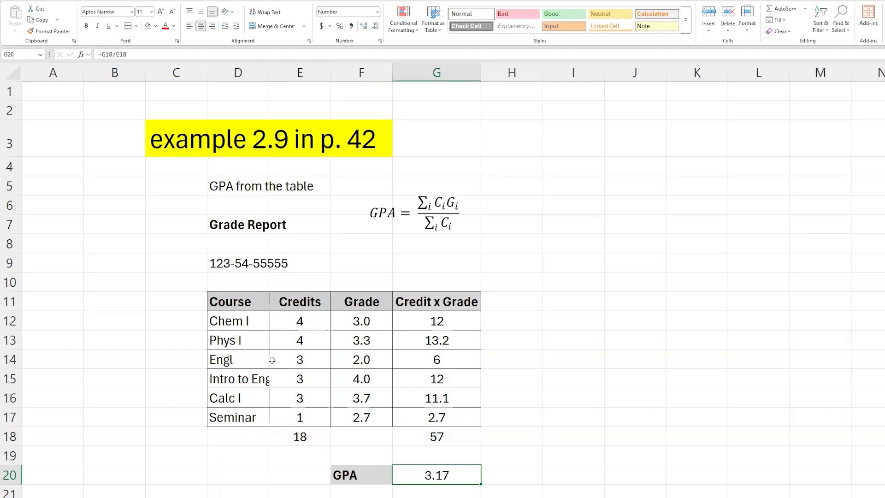
left_click(312, 313)
left_click(295, 431)
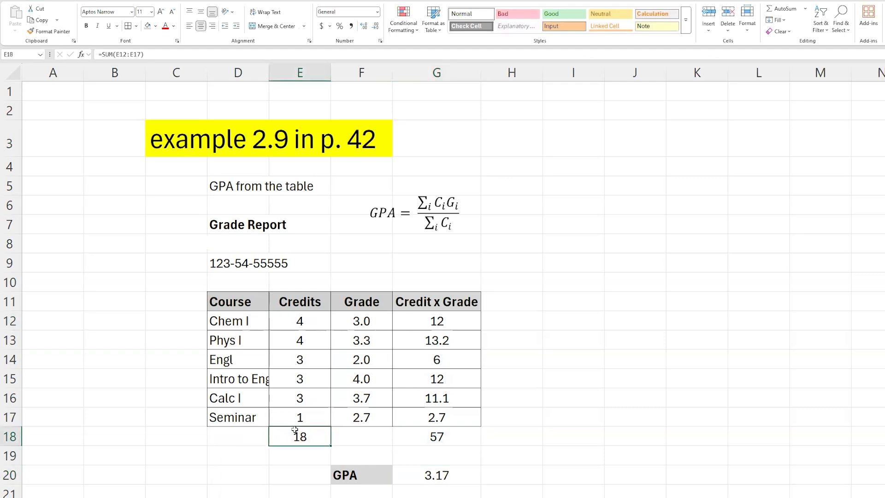
double_click(296, 436)
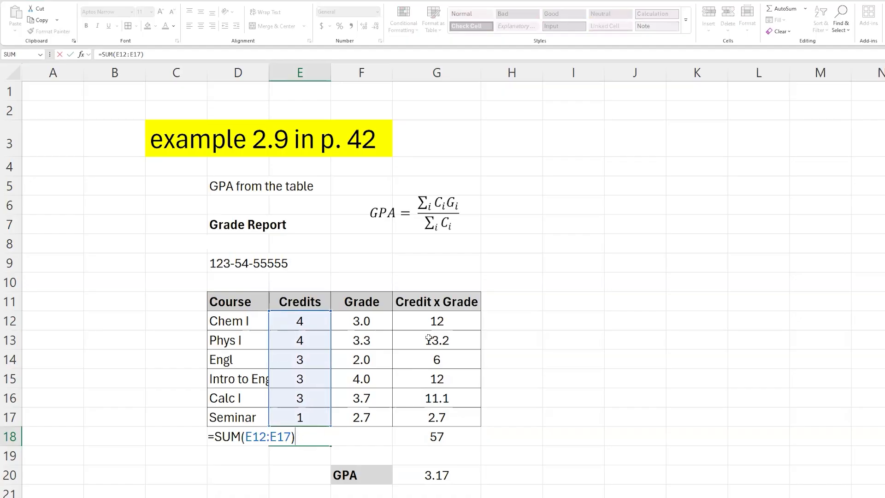
key("Escape")
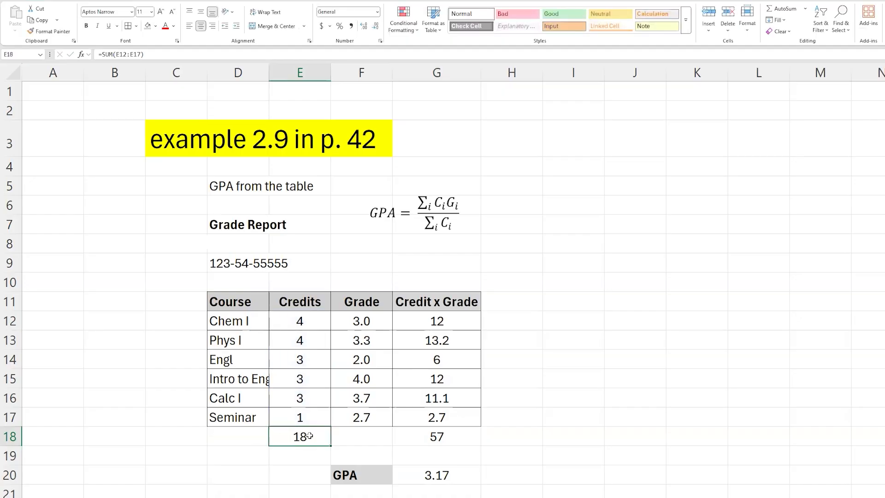